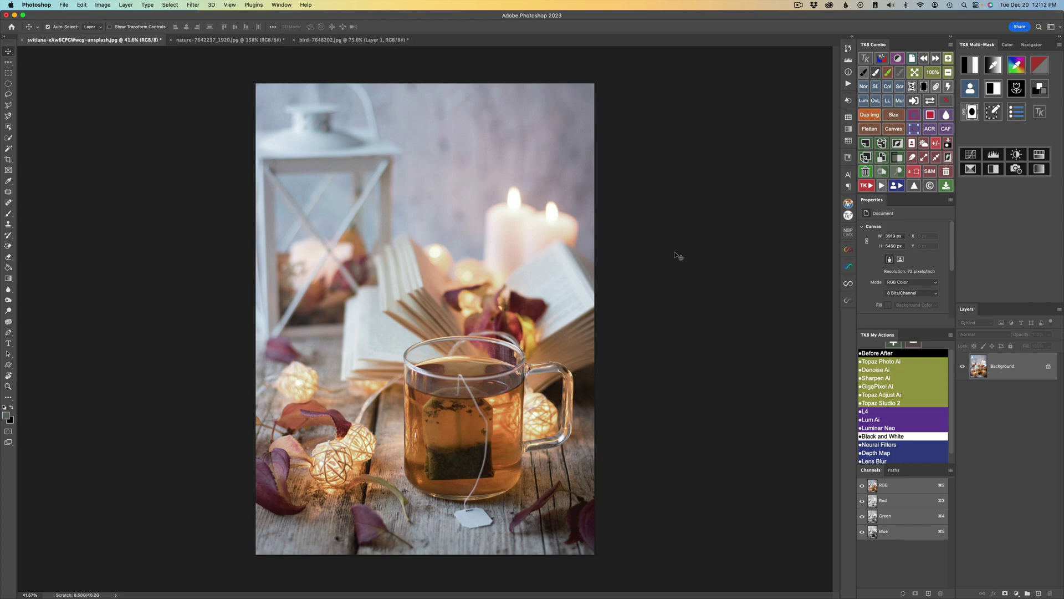
# Glance at the forest and bird photos, then open the Nik Selective Tool 2 panel via File > Automate.
pyautogui.click(241, 43)
pyautogui.click(348, 42)
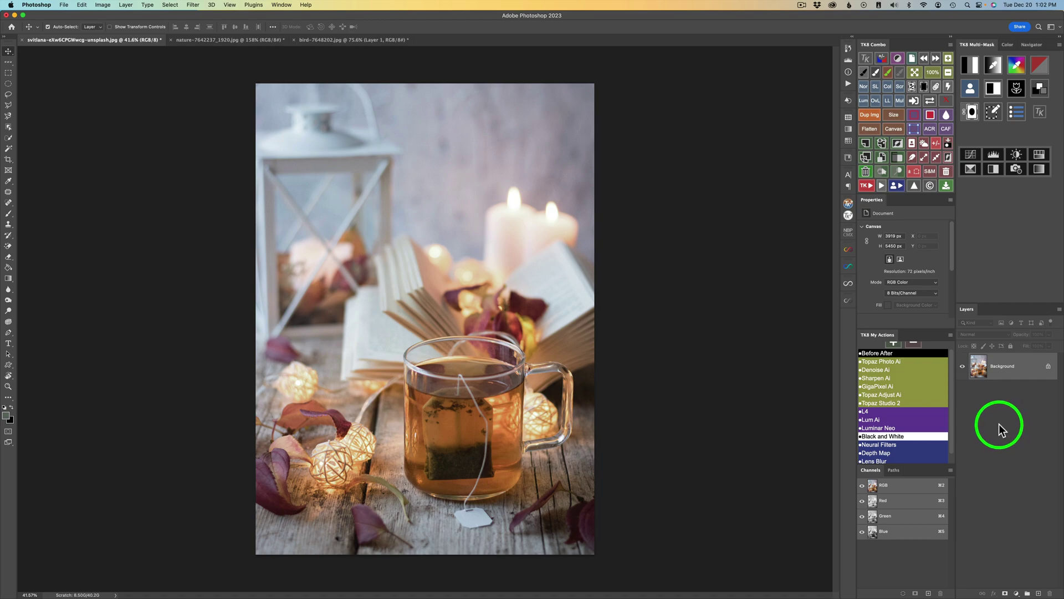
pyautogui.click(64, 5)
pyautogui.moveTo(112, 192)
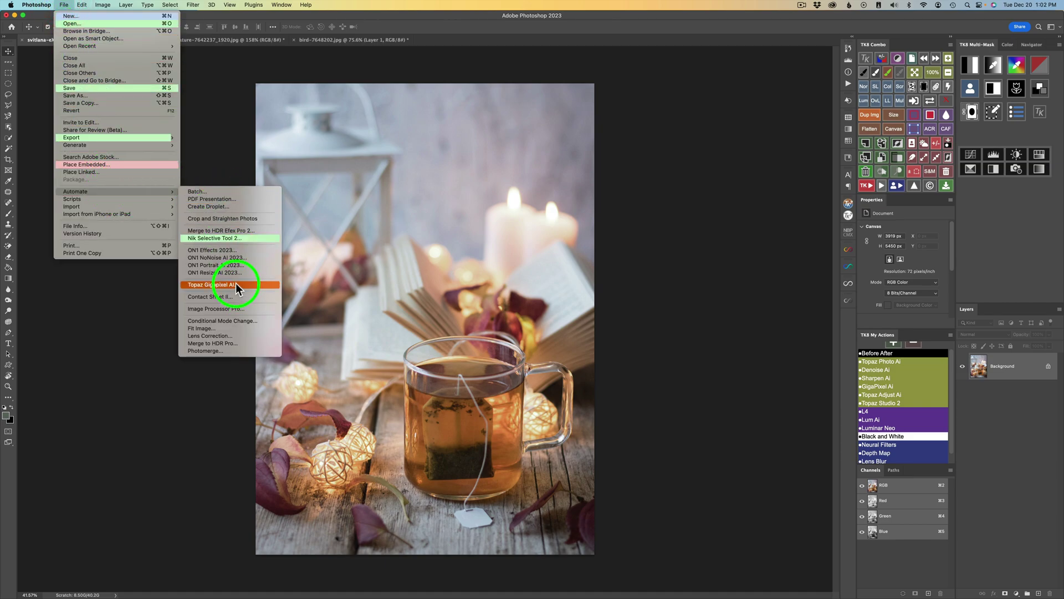
pyautogui.click(216, 238)
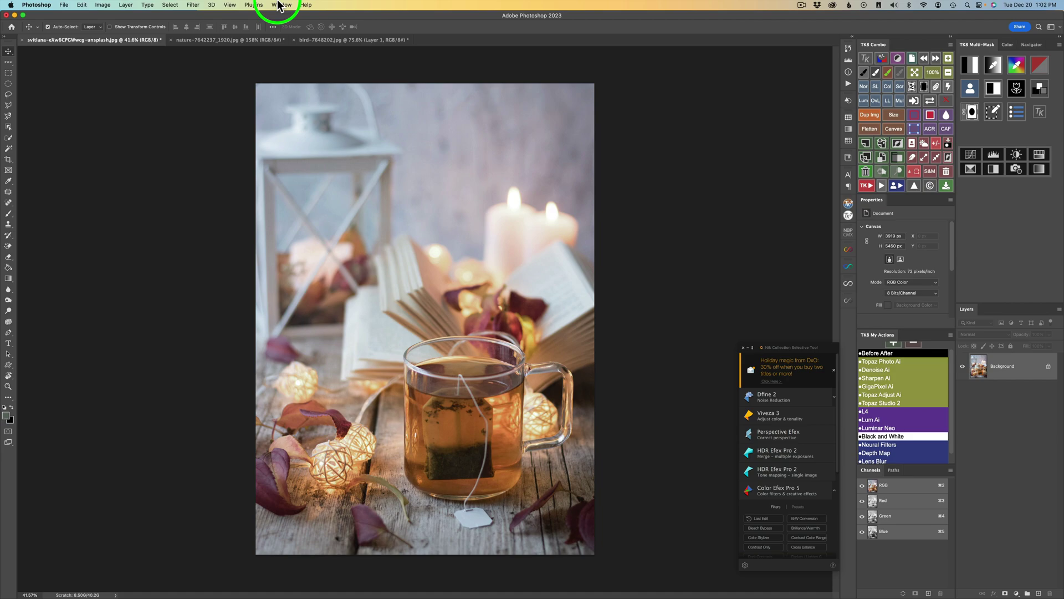
# Pick Color Efex Pro 5 from the Nik panel's filter list for the still life.
pyautogui.click(193, 6)
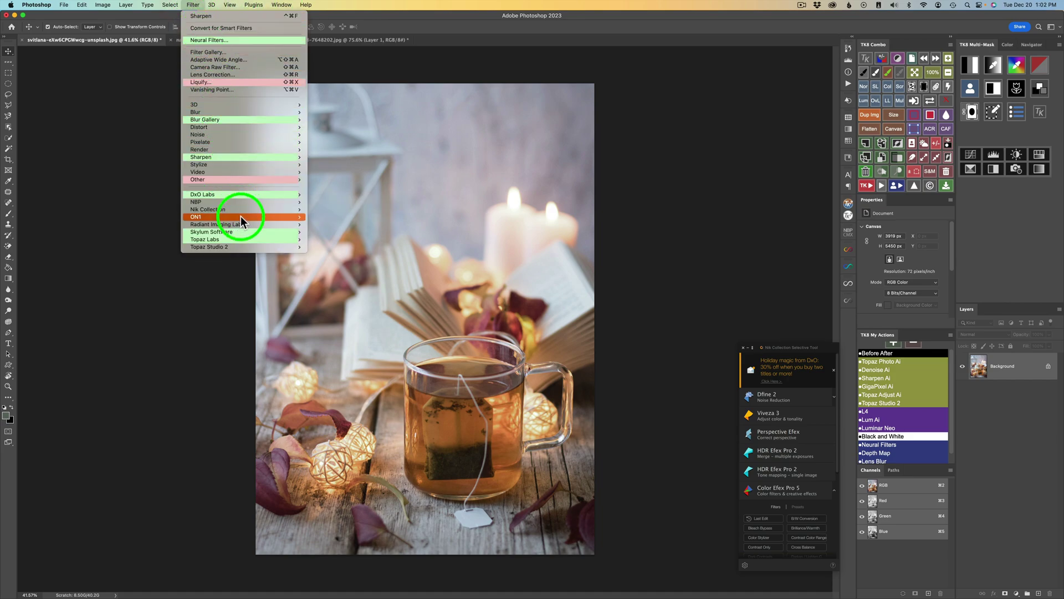
pyautogui.moveTo(234, 210)
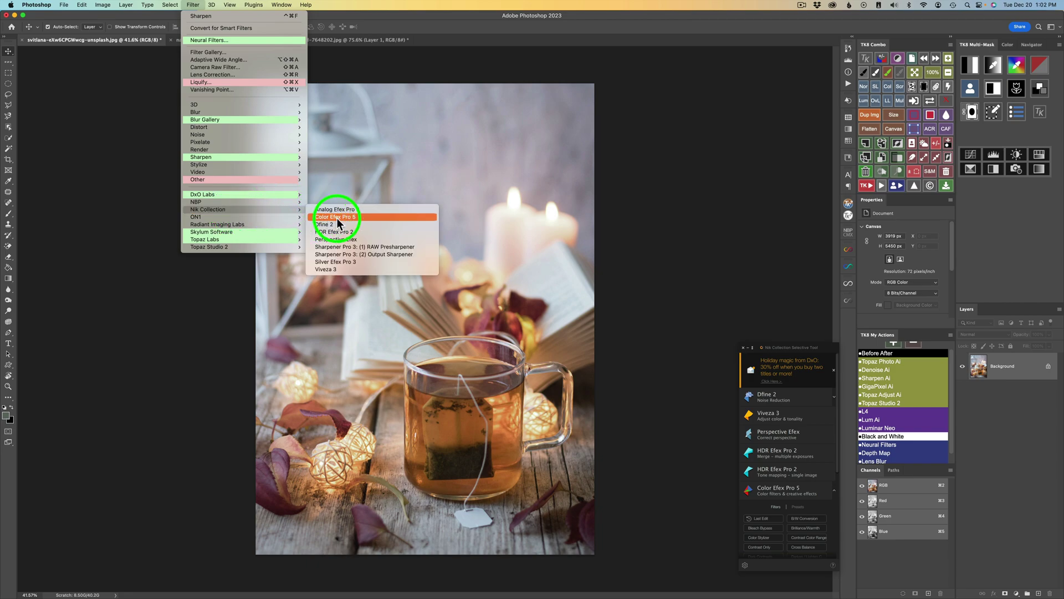
pyautogui.click(335, 218)
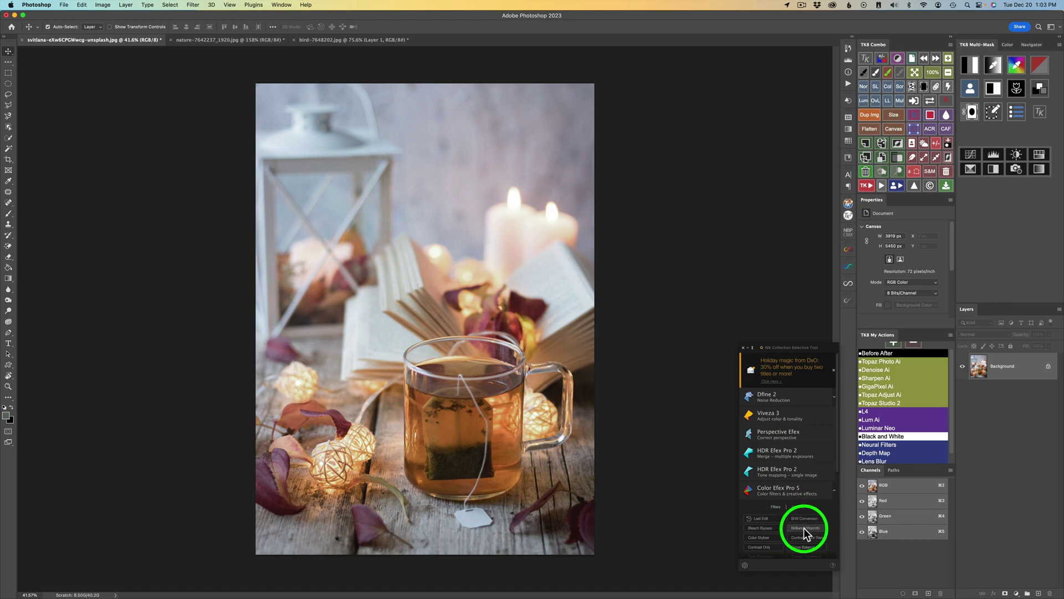
# Load the still life into Brilliance/Warmth, compare it on and off, and keep Saturation at 0%.
pyautogui.click(805, 529)
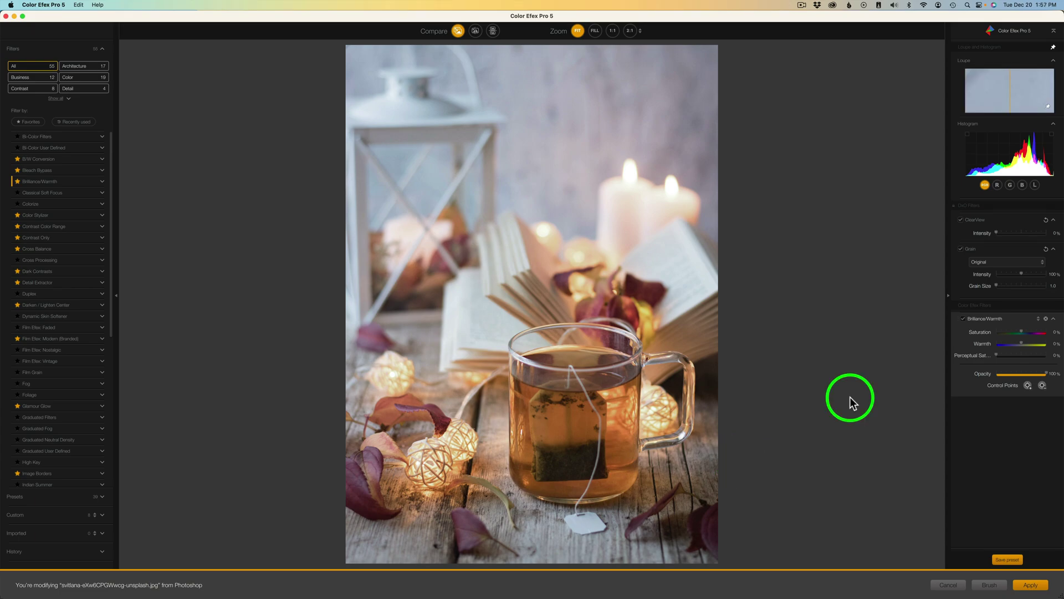
pyautogui.click(963, 319)
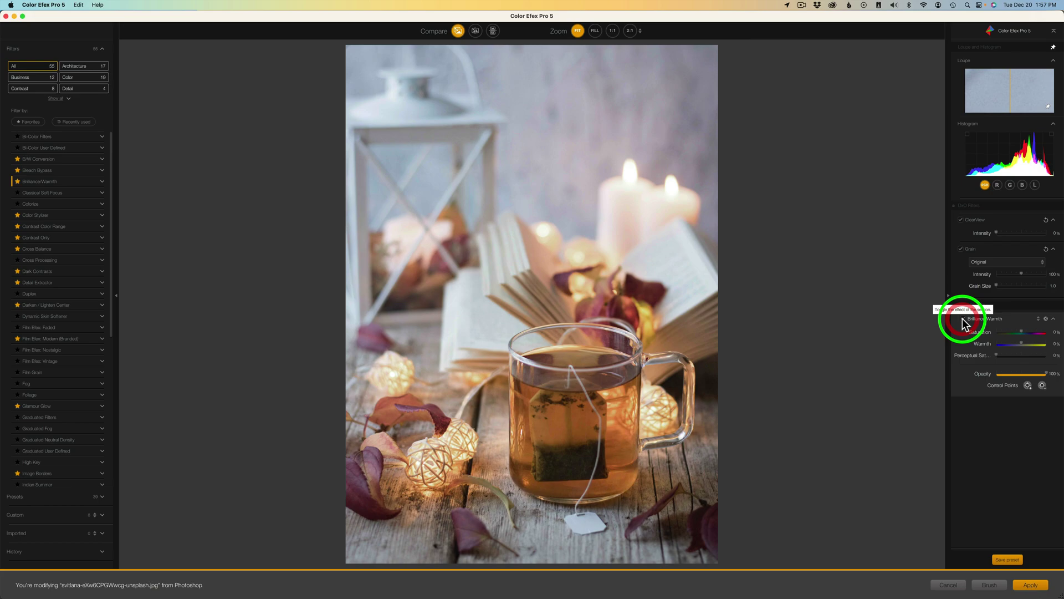
pyautogui.moveTo(1023, 333); pyautogui.dragTo(994, 332)
pyautogui.doubleClick(994, 333)
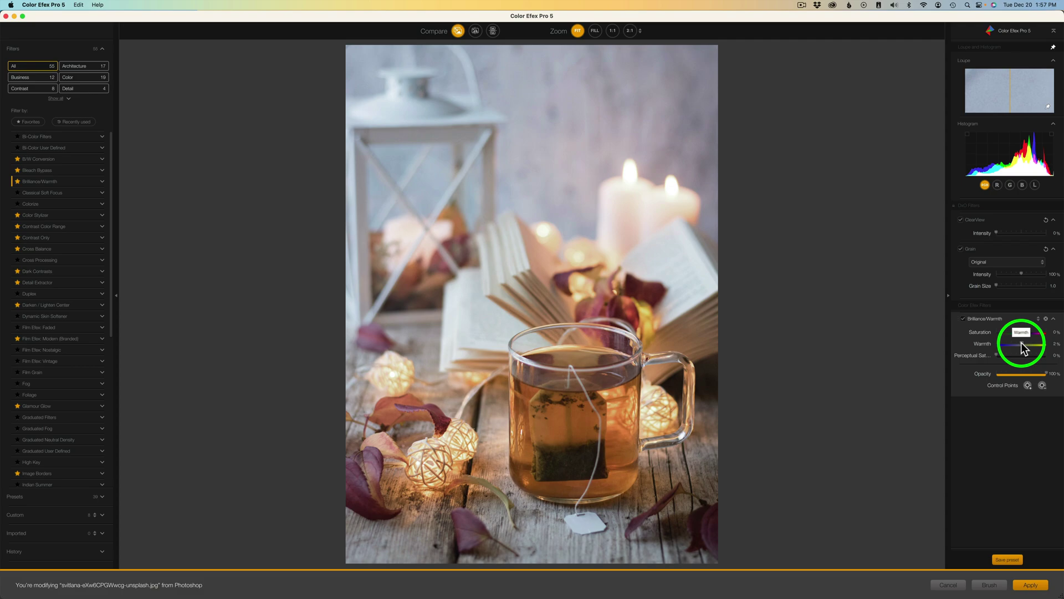
# Set the still life's Brilliance/Warmth to 75% Warmth and about 59% Saturation.
pyautogui.moveTo(1021, 341); pyautogui.dragTo(993, 342)
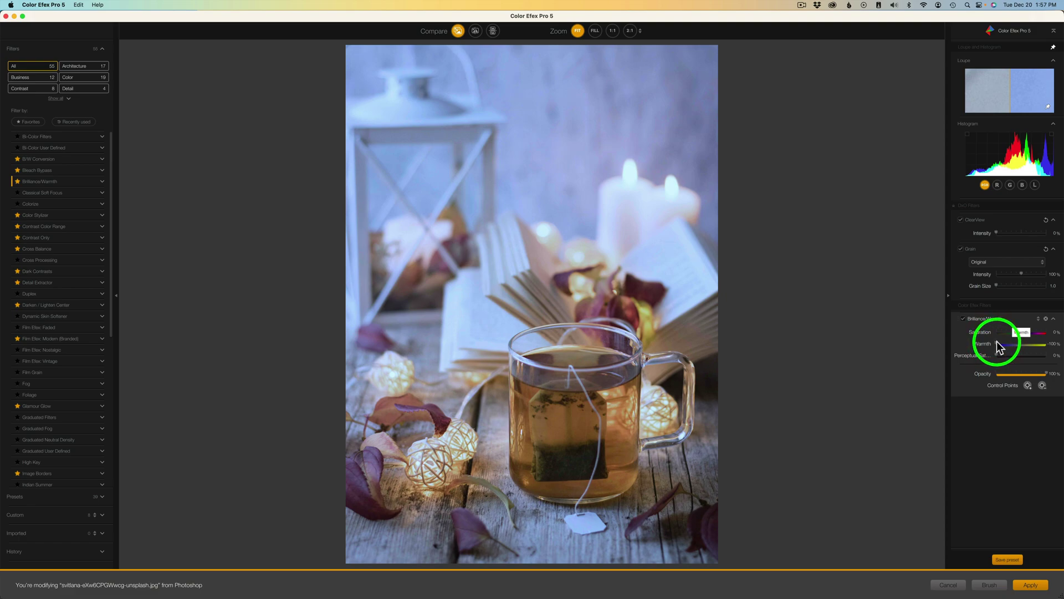
pyautogui.doubleClick(997, 342)
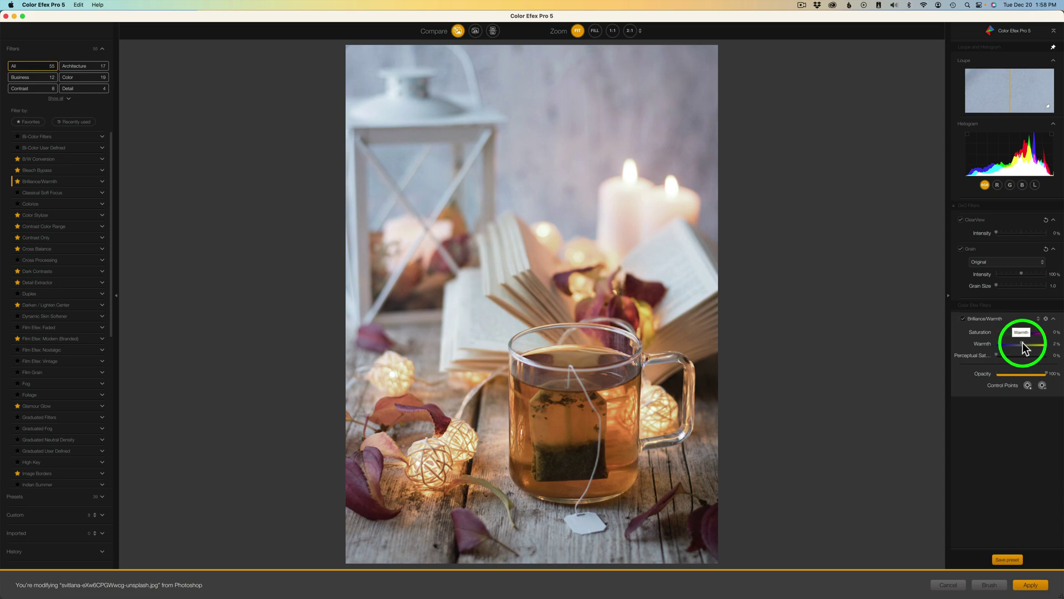
pyautogui.moveTo(1023, 343); pyautogui.dragTo(1040, 346)
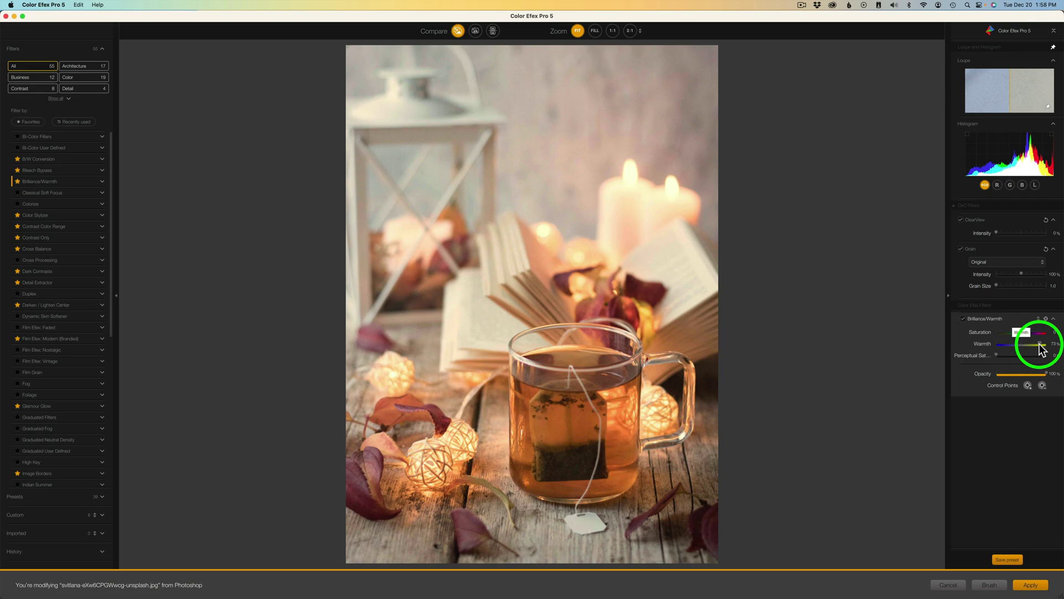
pyautogui.click(1041, 347)
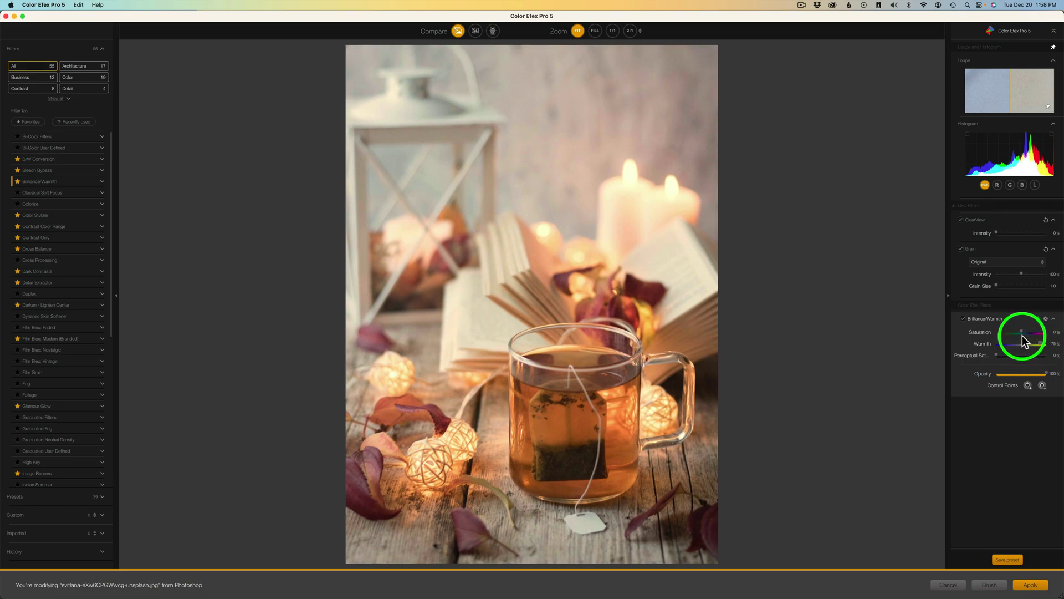
pyautogui.moveTo(1022, 332); pyautogui.dragTo(1035, 332)
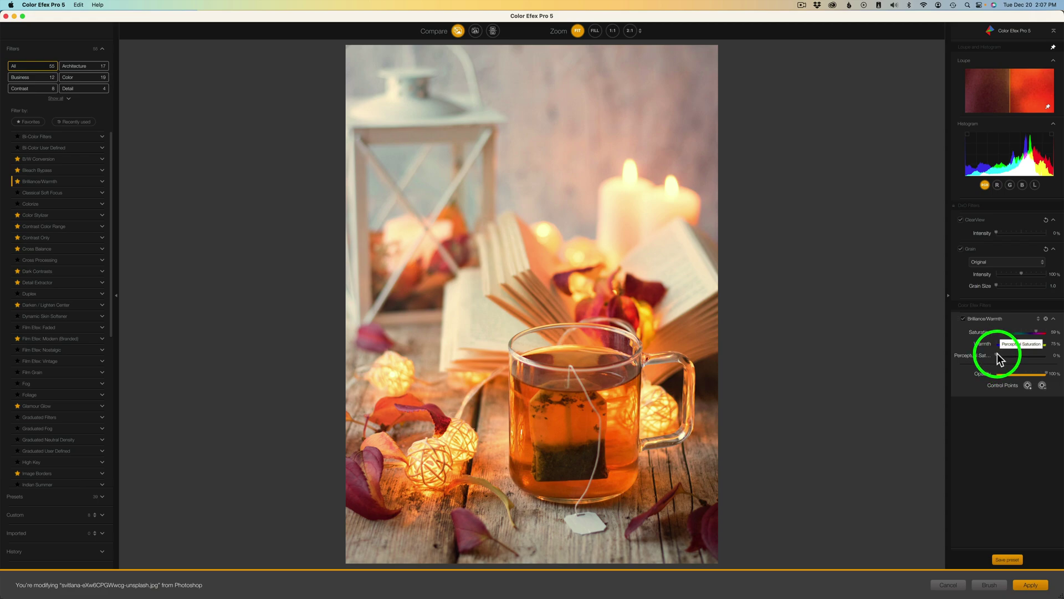
# Set Perceptual Saturation to 10% and toggle the filter off and on to compare.
pyautogui.moveTo(997, 355)
pyautogui.mouseDown()
pyautogui.moveTo(1053, 355)
pyautogui.moveTo(1010, 356)
pyautogui.mouseUp()
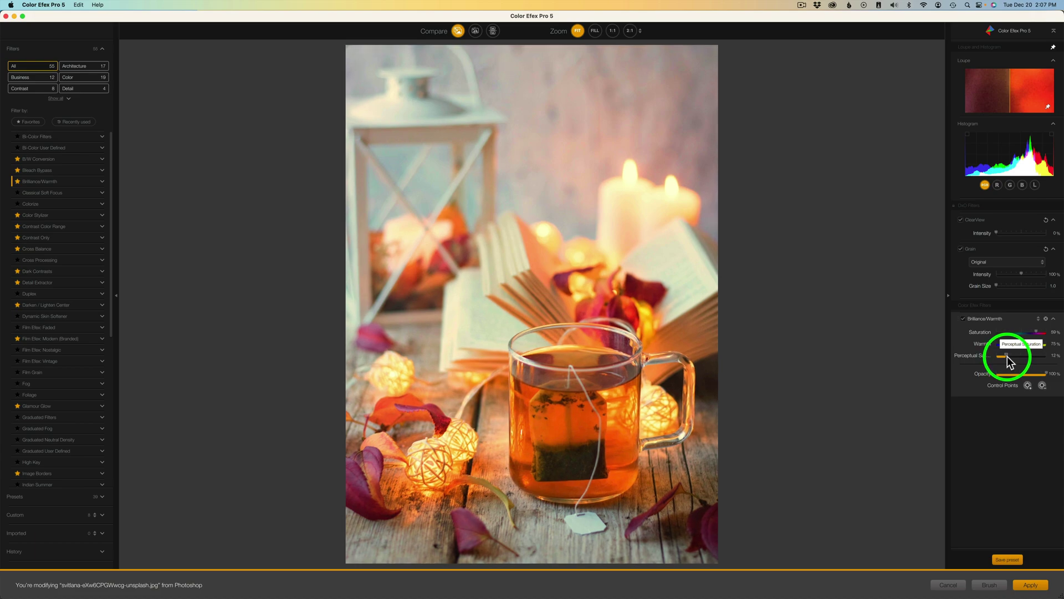
pyautogui.moveTo(1008, 361); pyautogui.dragTo(1007, 362)
pyautogui.click(963, 320)
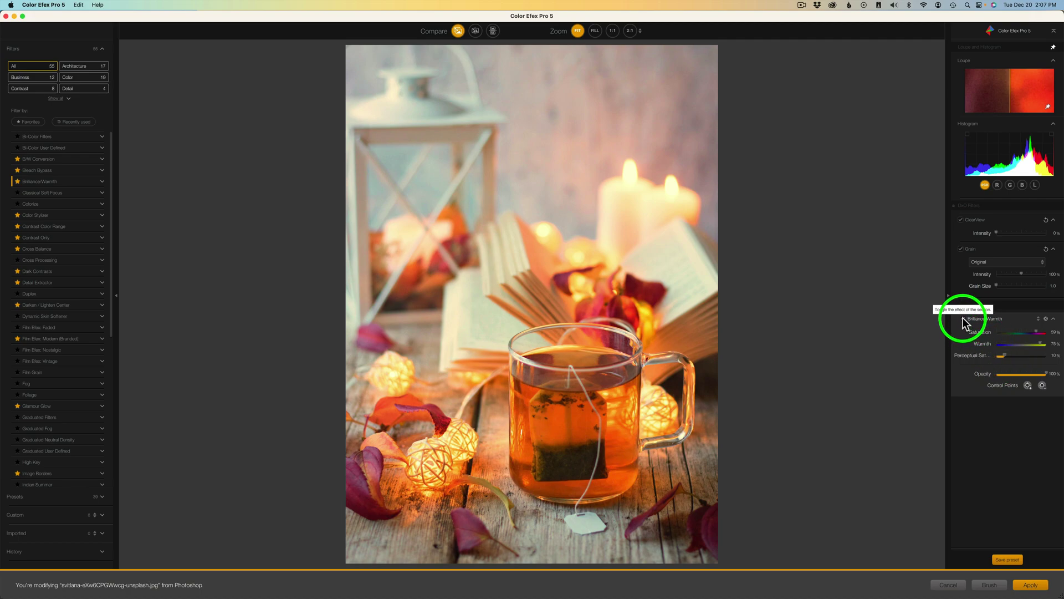
pyautogui.click(963, 320)
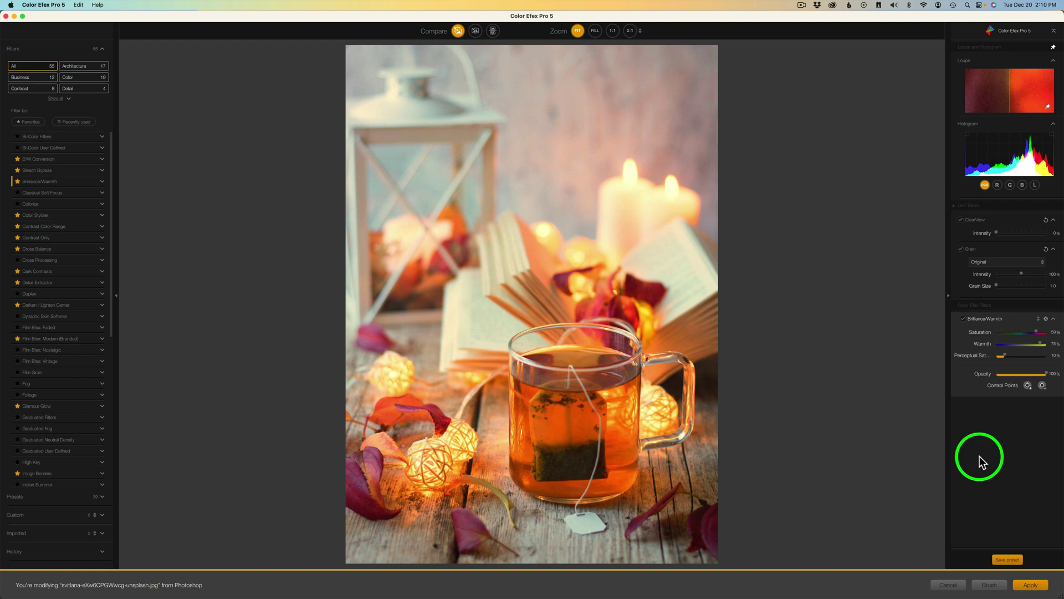
# Apply Brilliance/Warmth to the still life and compare the new layer hidden and shown.
pyautogui.click(1031, 584)
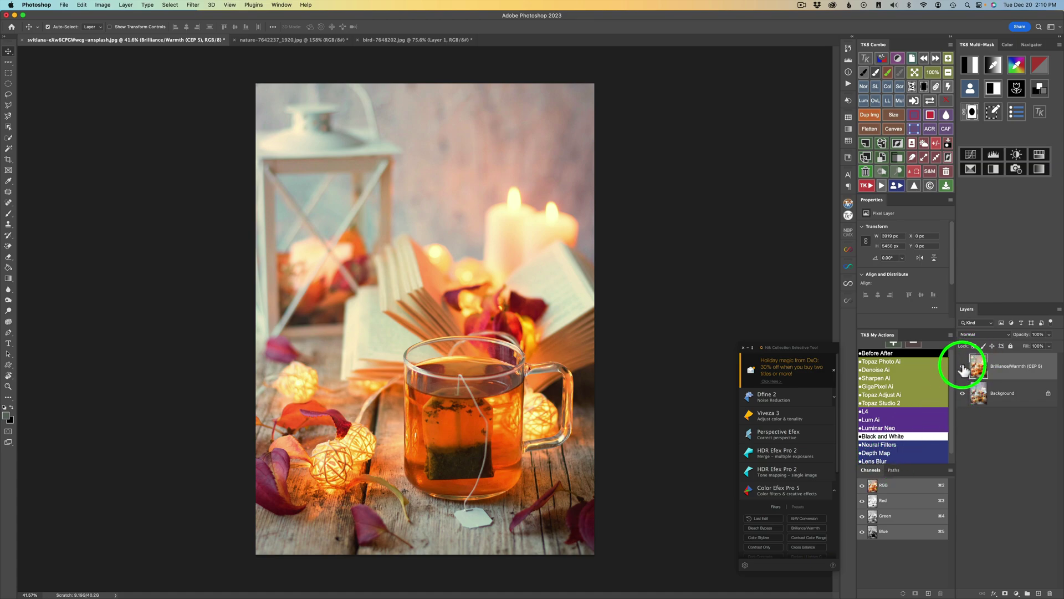
pyautogui.click(963, 368)
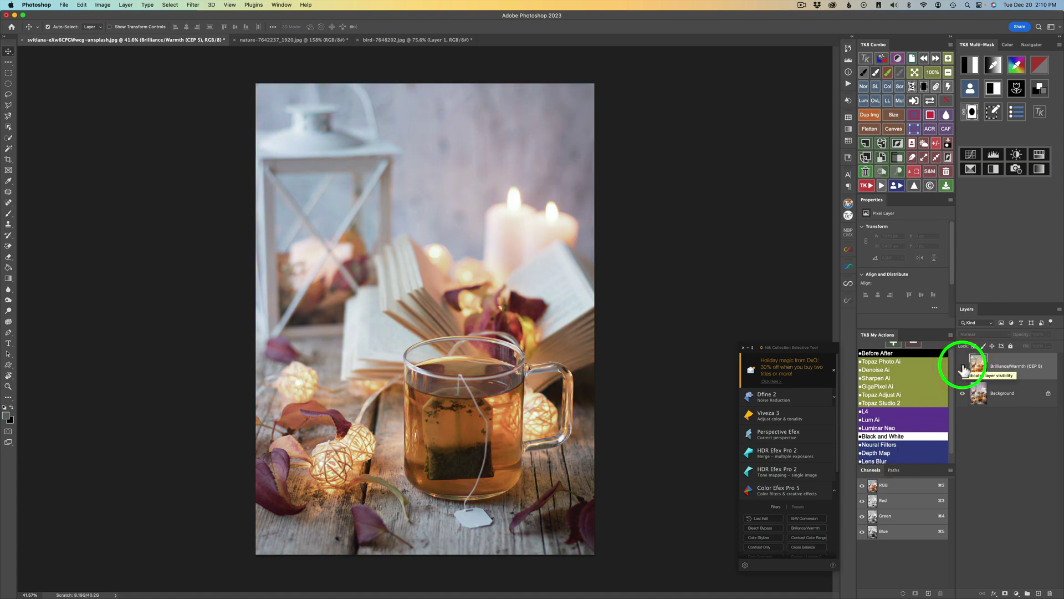
pyautogui.click(963, 368)
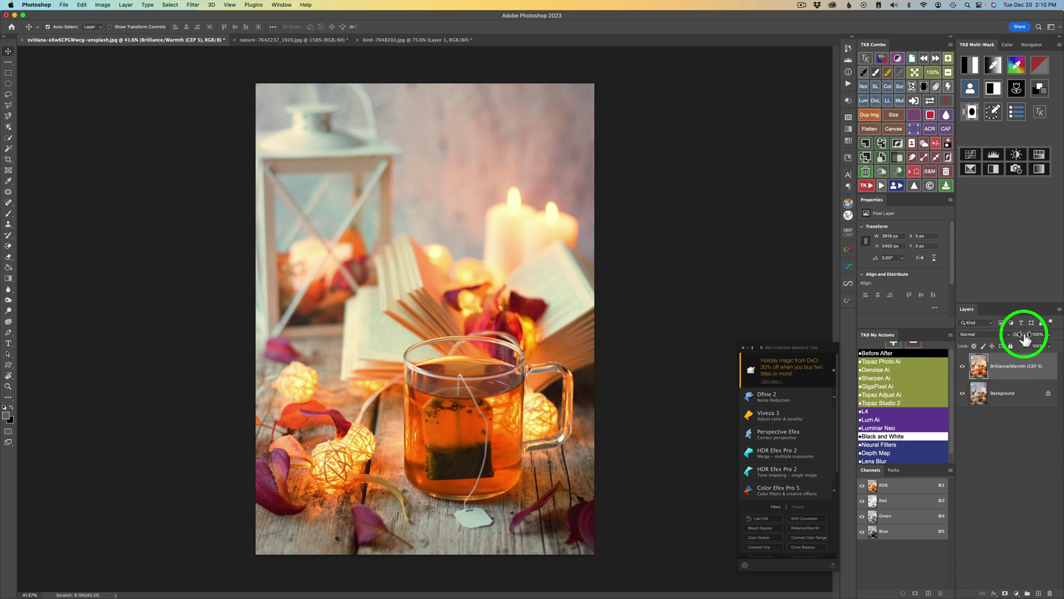
# Lower the Brilliance/Warmth layer's opacity, recheck it, and switch to the forest photo.
pyautogui.moveTo(1025, 339); pyautogui.dragTo(1019, 339)
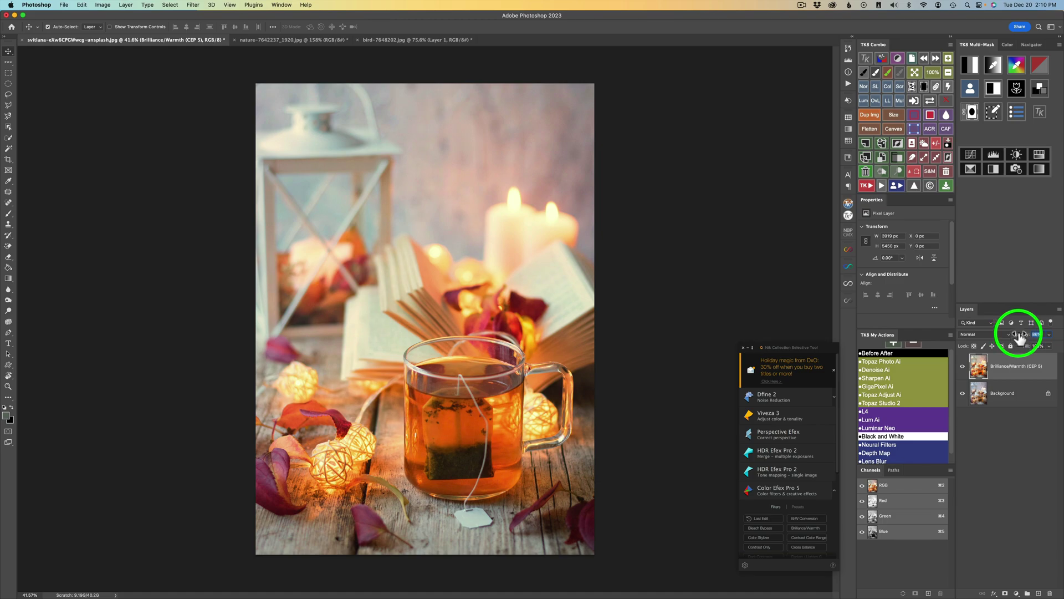
pyautogui.click(963, 367)
pyautogui.click(964, 367)
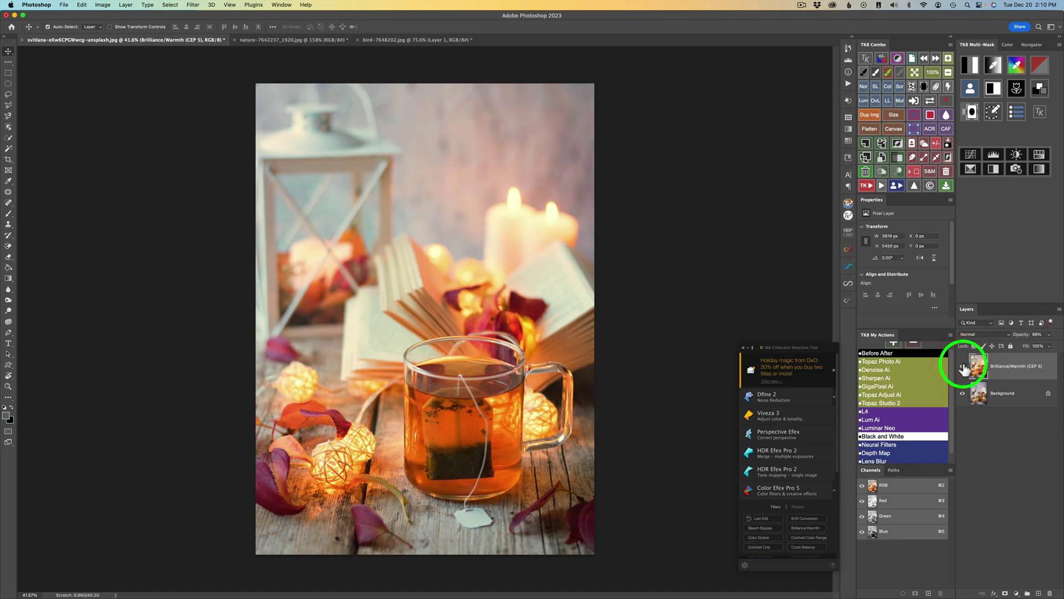
pyautogui.click(295, 41)
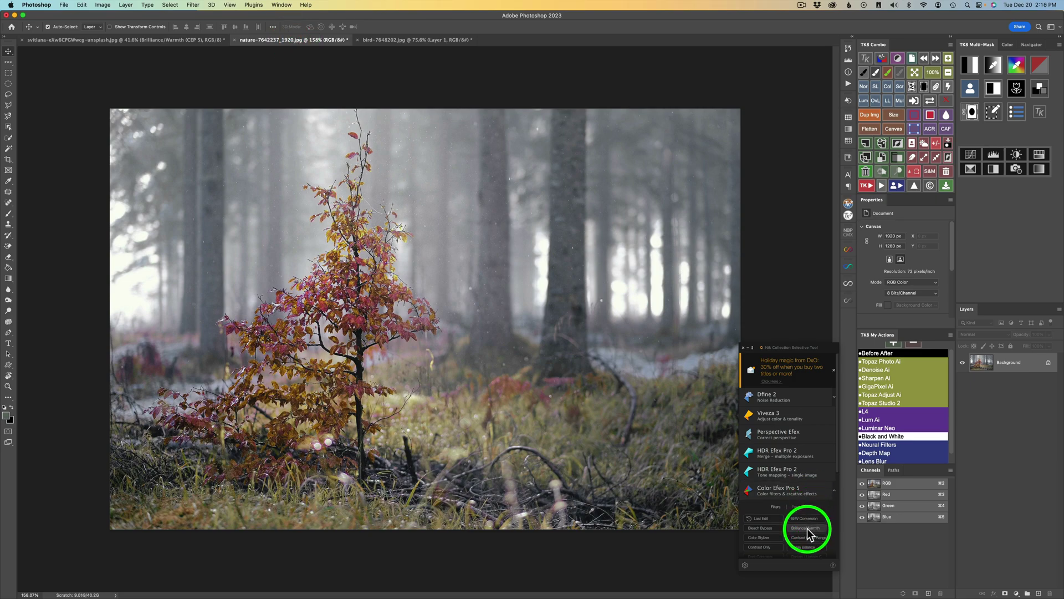
# Load the forest photo into Brilliance/Warmth from the Nik Selective Tool panel.
pyautogui.click(806, 530)
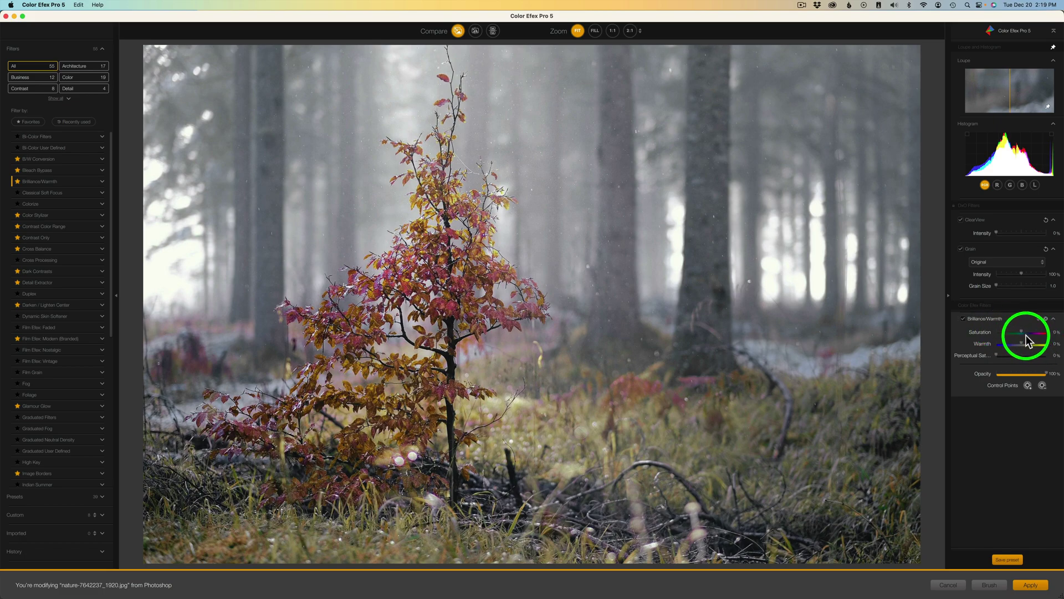
# Warm the forest photo to about 76% Warmth and boost its saturation.
pyautogui.moveTo(1022, 341); pyautogui.dragTo(994, 340)
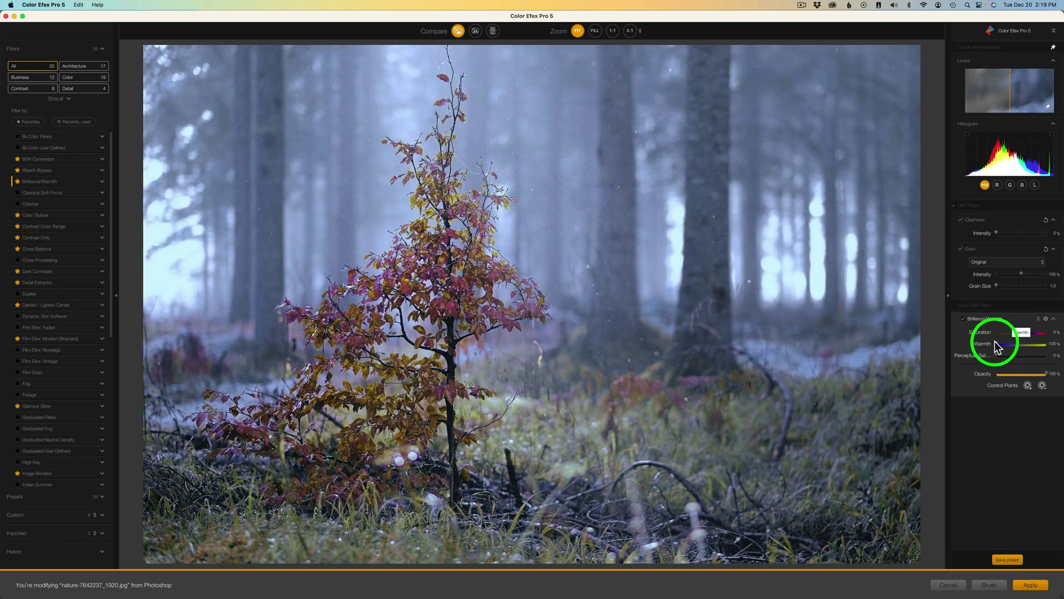
pyautogui.moveTo(995, 343); pyautogui.dragTo(1039, 344)
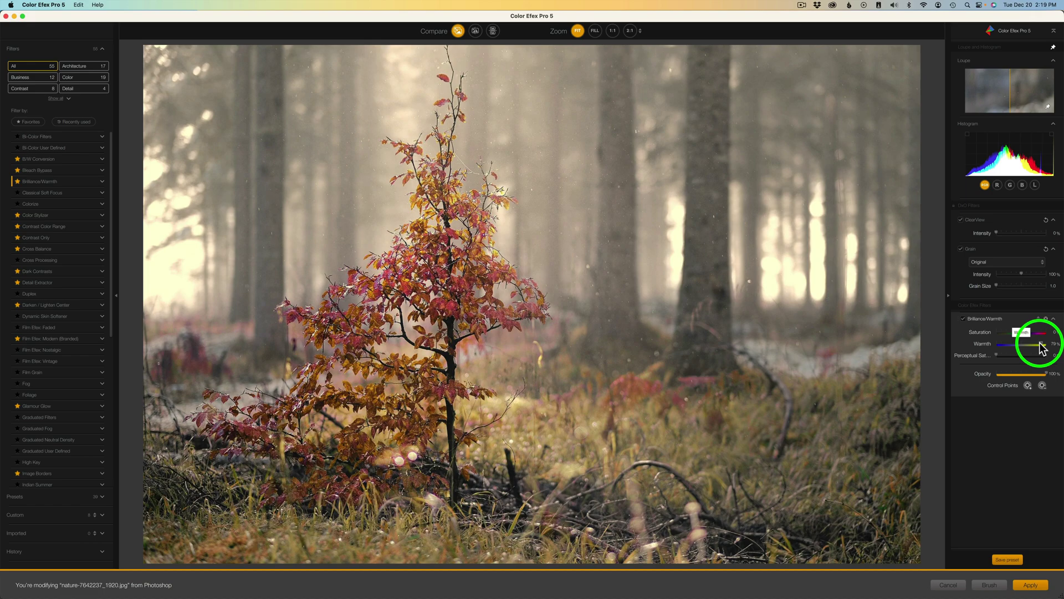
pyautogui.click(964, 318)
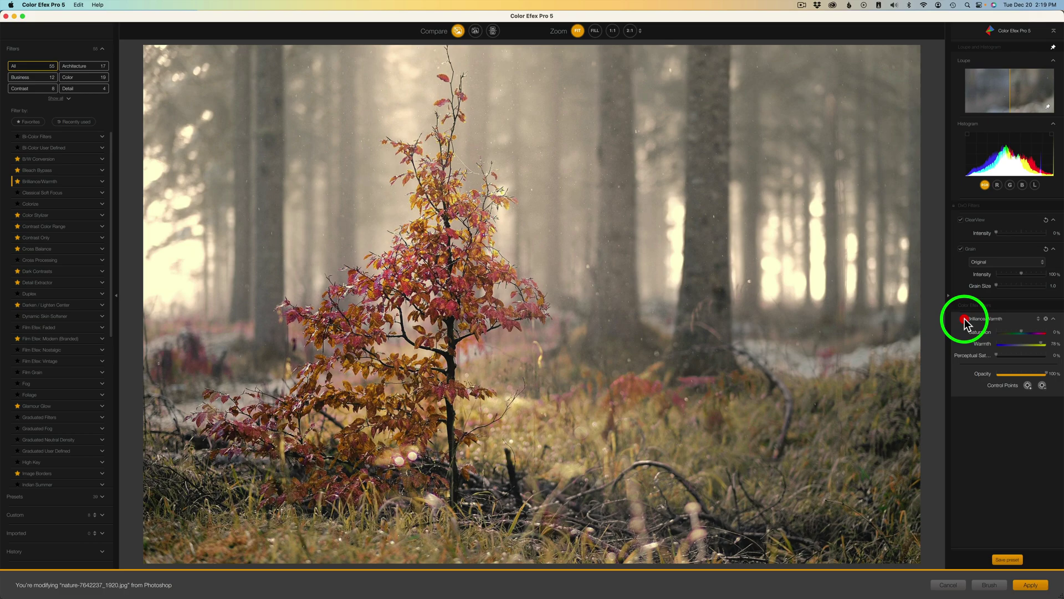
pyautogui.click(964, 319)
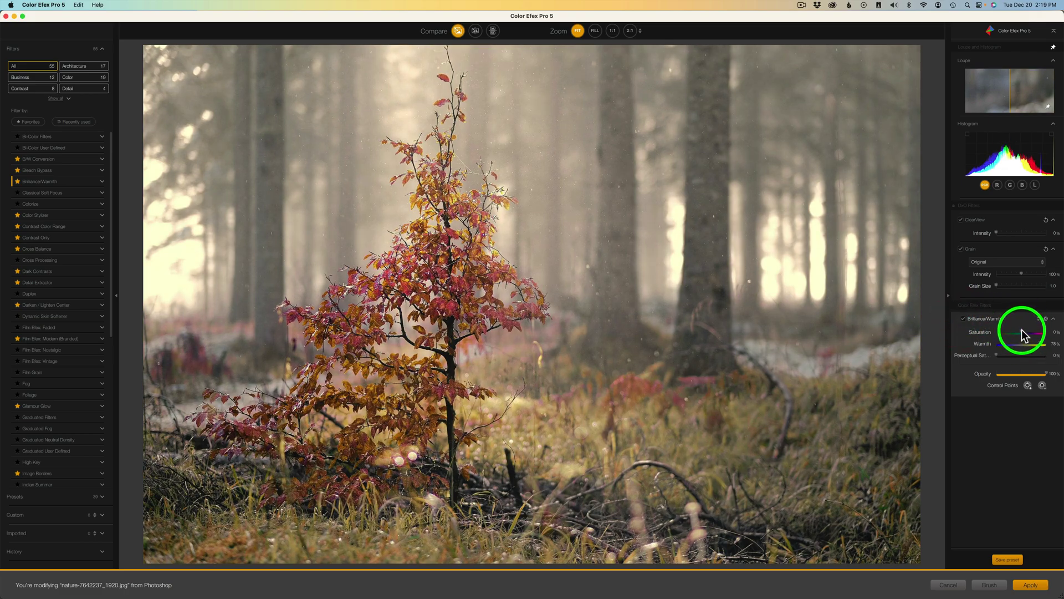
pyautogui.moveTo(1021, 335); pyautogui.dragTo(1033, 338)
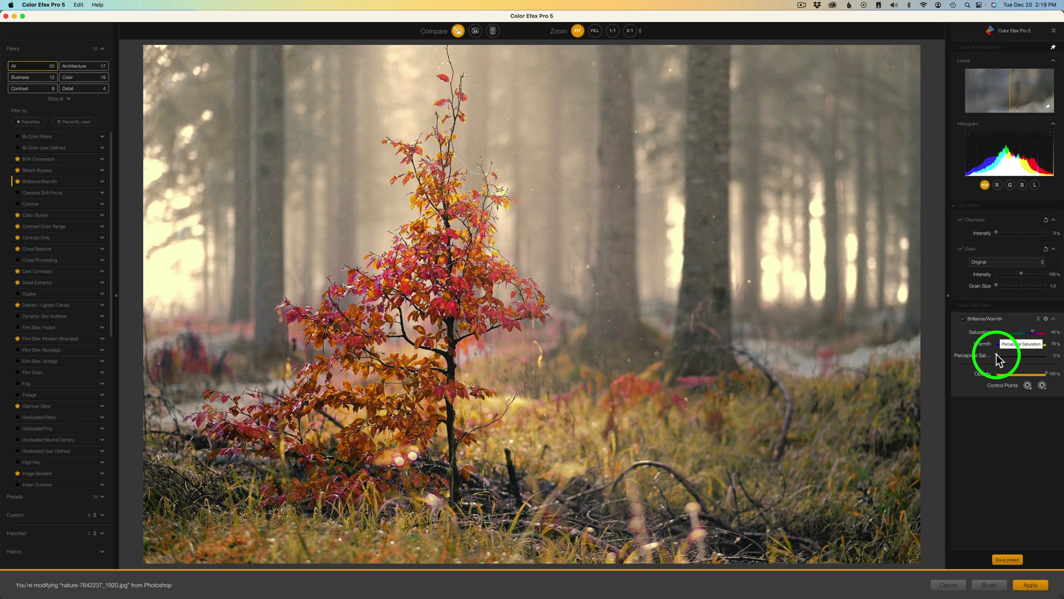
# Add perceptual saturation to the forest and compare the effect on and off.
pyautogui.moveTo(996, 354)
pyautogui.mouseDown()
pyautogui.moveTo(1059, 361)
pyautogui.moveTo(997, 361)
pyautogui.moveTo(1018, 362)
pyautogui.moveTo(1007, 362)
pyautogui.mouseUp()
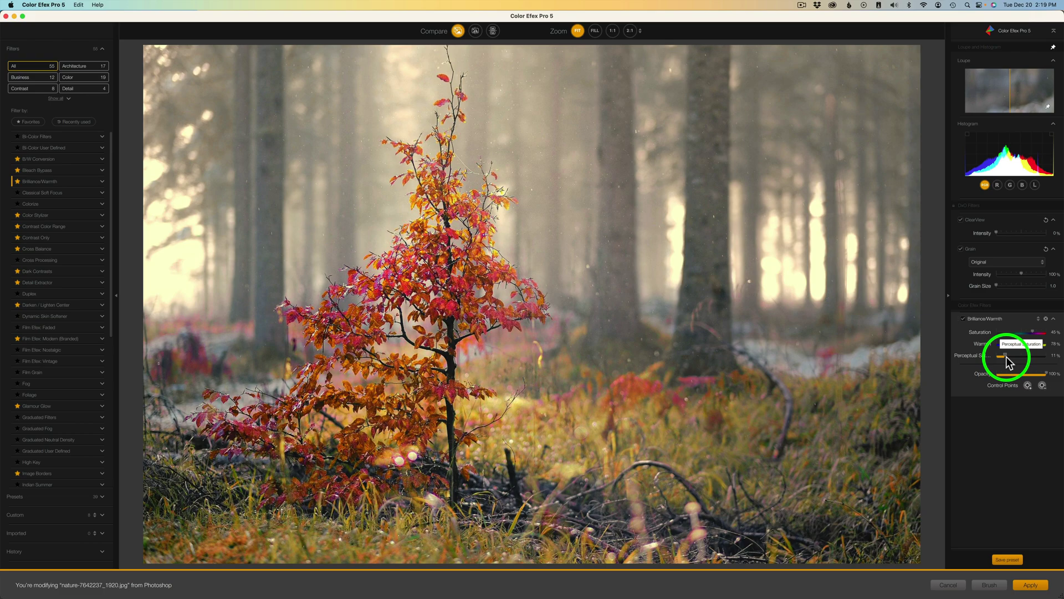
pyautogui.click(963, 319)
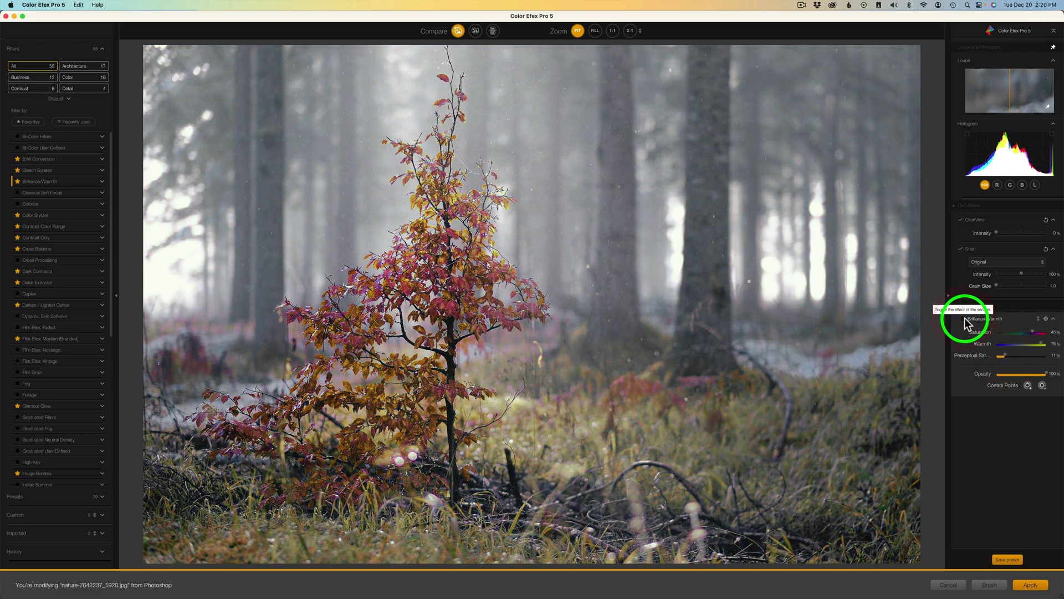
pyautogui.click(963, 318)
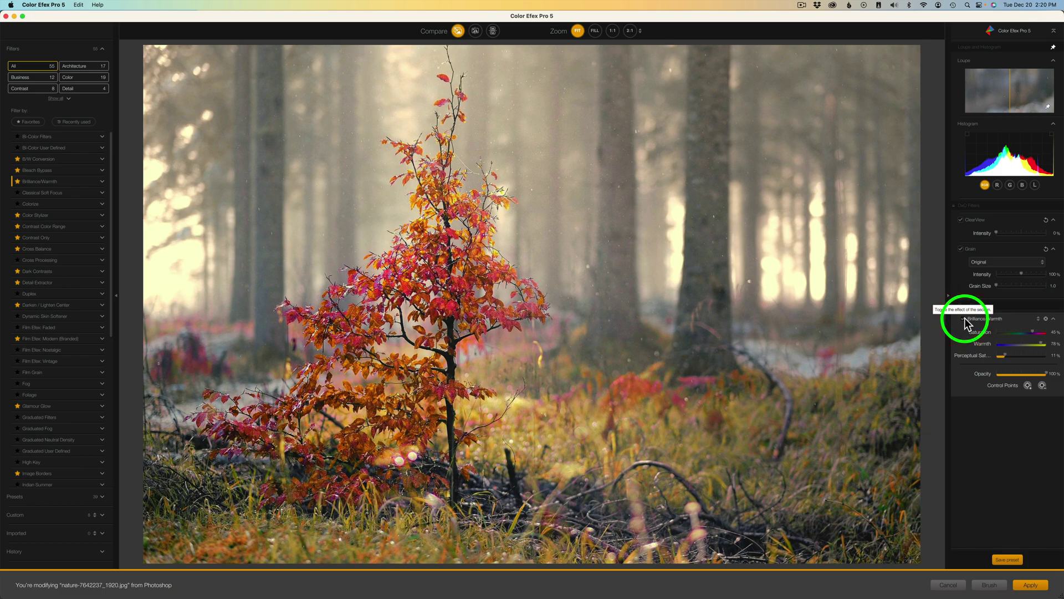
pyautogui.click(964, 319)
pyautogui.click(964, 319)
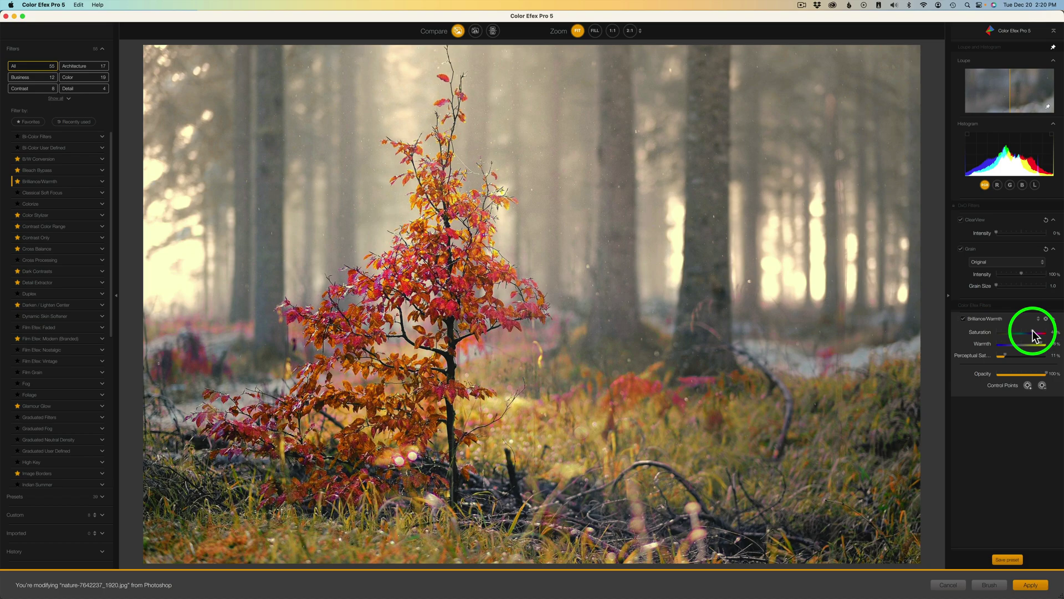
# Lower Saturation to 30% and Perceptual Saturation to about 8%, then apply to Photoshop.
pyautogui.moveTo(1032, 334); pyautogui.dragTo(1029, 332)
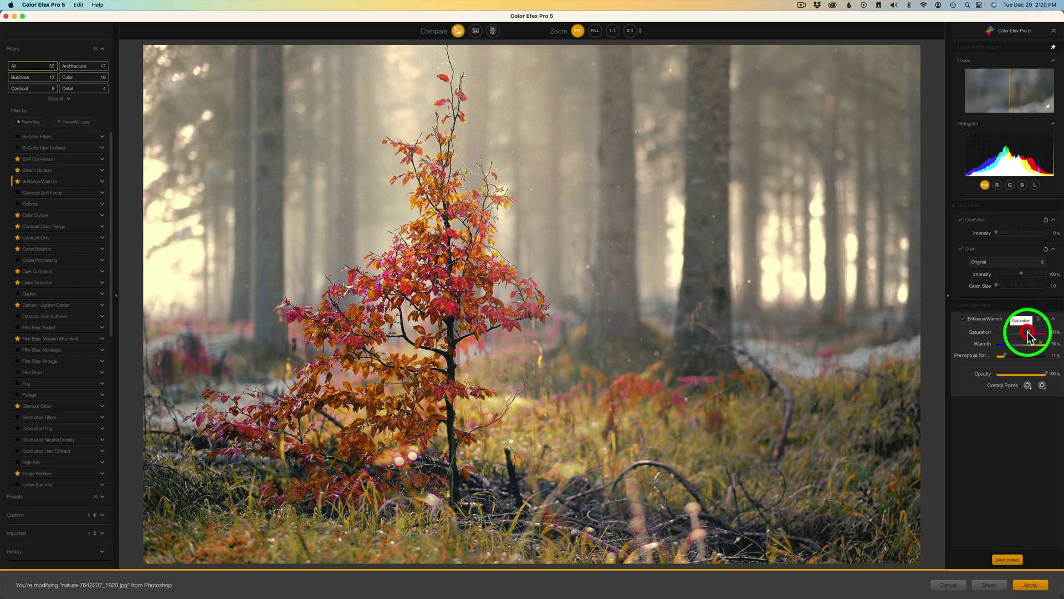
pyautogui.click(964, 320)
pyautogui.click(964, 321)
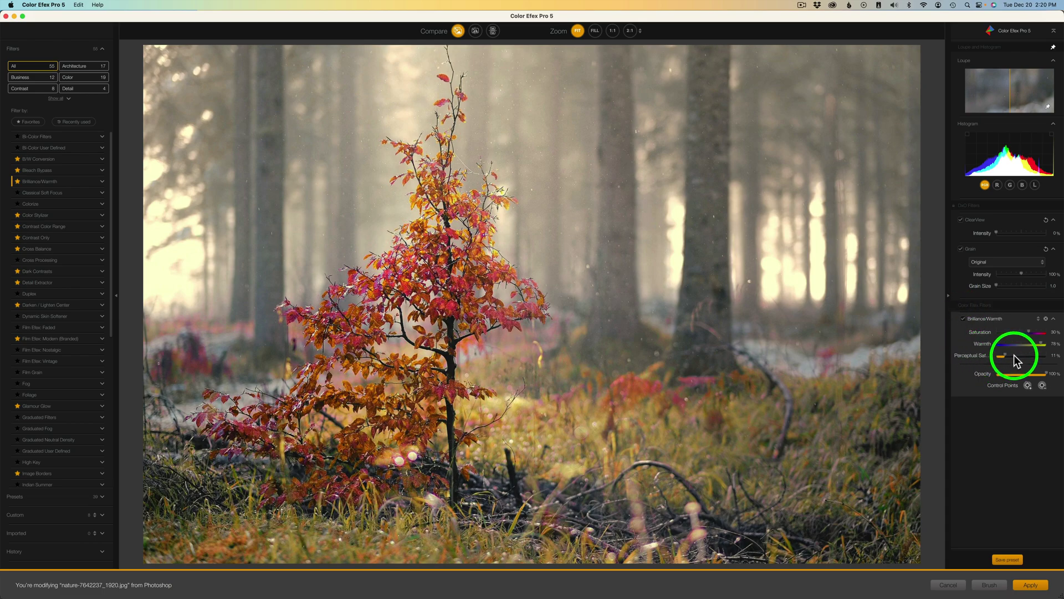
pyautogui.moveTo(1007, 360); pyautogui.dragTo(1005, 361)
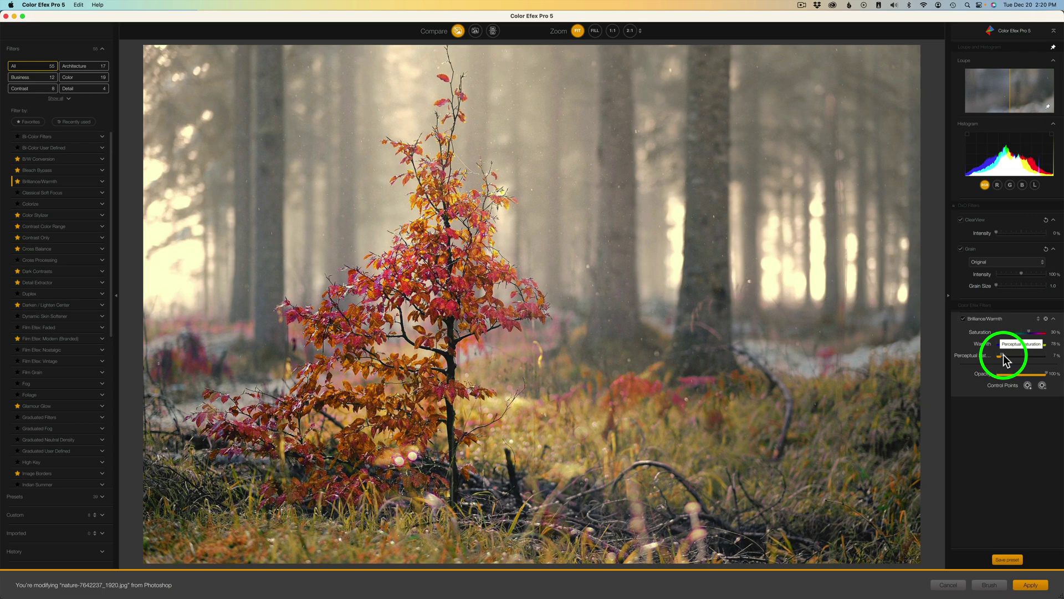
pyautogui.moveTo(1004, 359); pyautogui.dragTo(1008, 374)
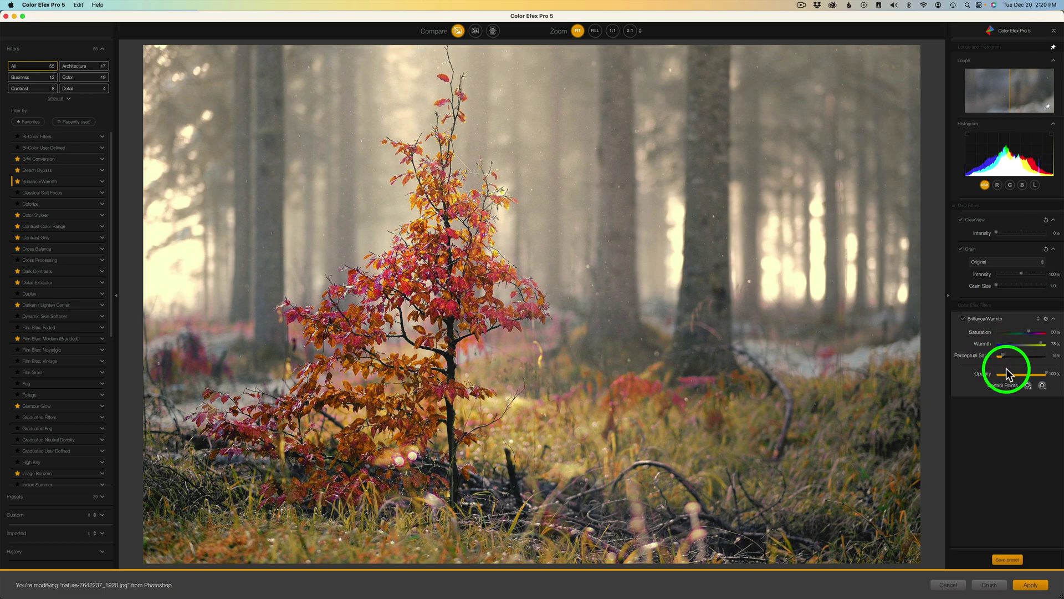
pyautogui.click(1031, 585)
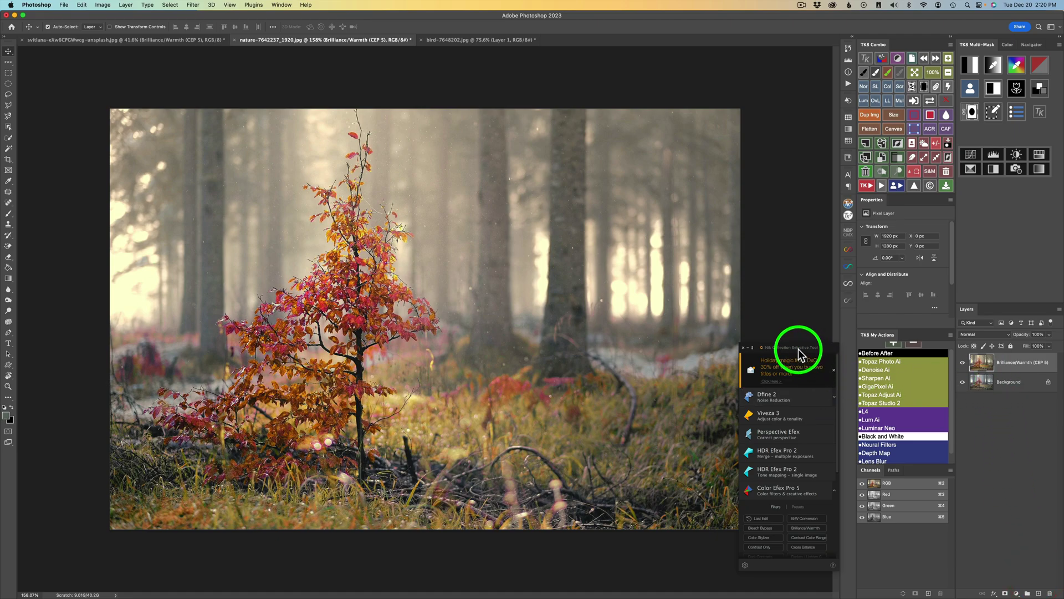
# Move the Nik panel to the lower right and compare the warmed forest layer with the original.
pyautogui.moveTo(798, 348); pyautogui.dragTo(809, 352)
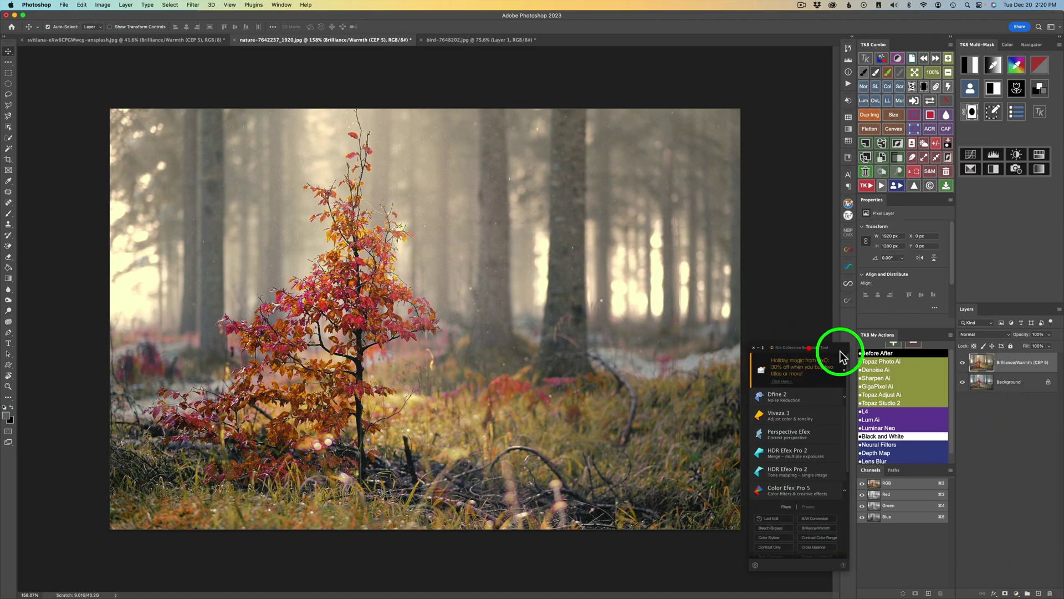
pyautogui.click(962, 365)
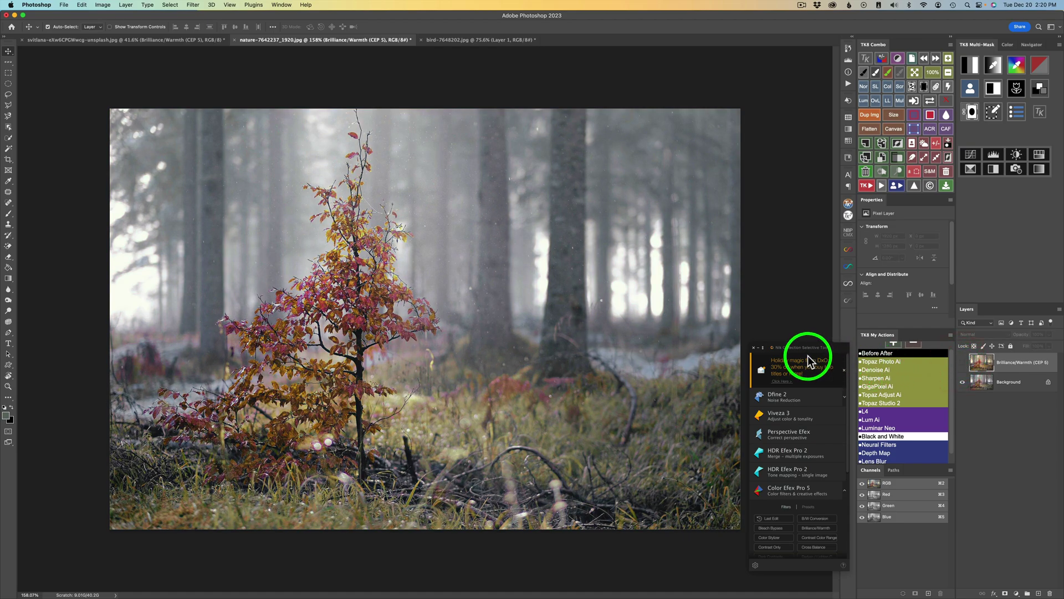
pyautogui.moveTo(799, 347); pyautogui.dragTo(1013, 413)
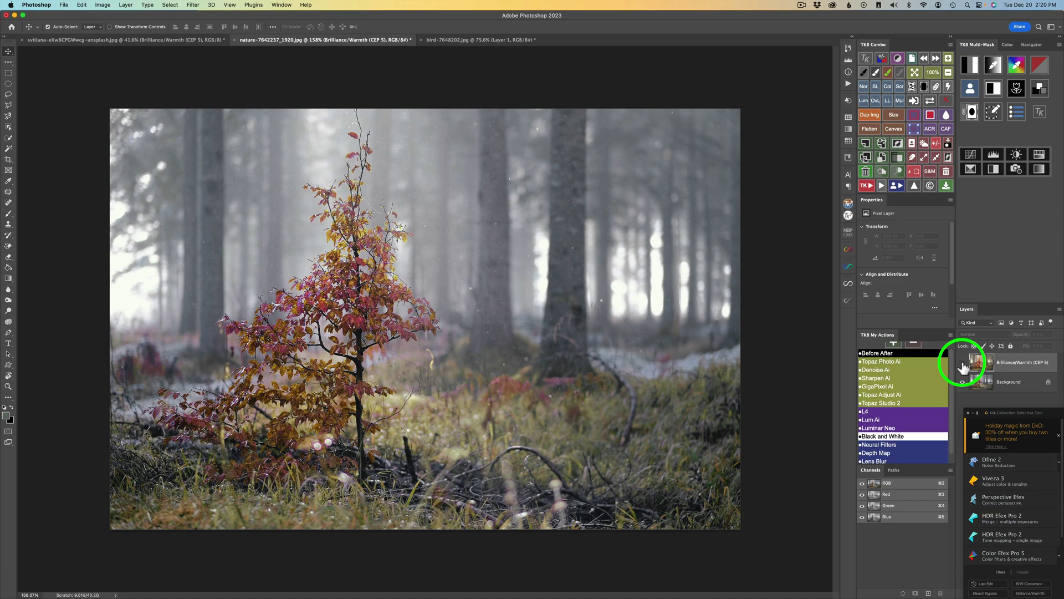
pyautogui.click(962, 365)
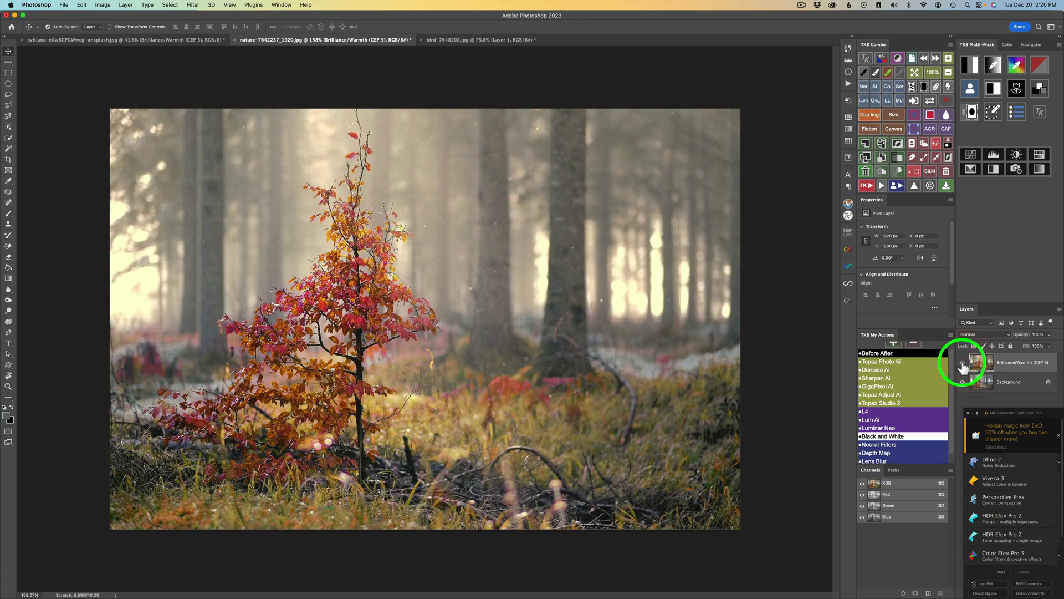
pyautogui.click(963, 365)
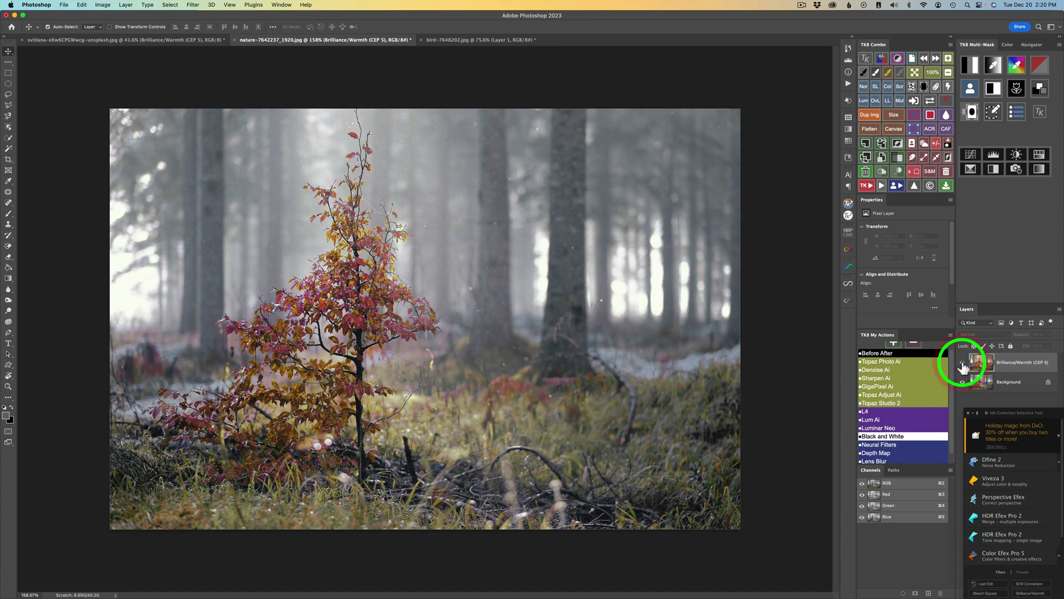
pyautogui.click(963, 365)
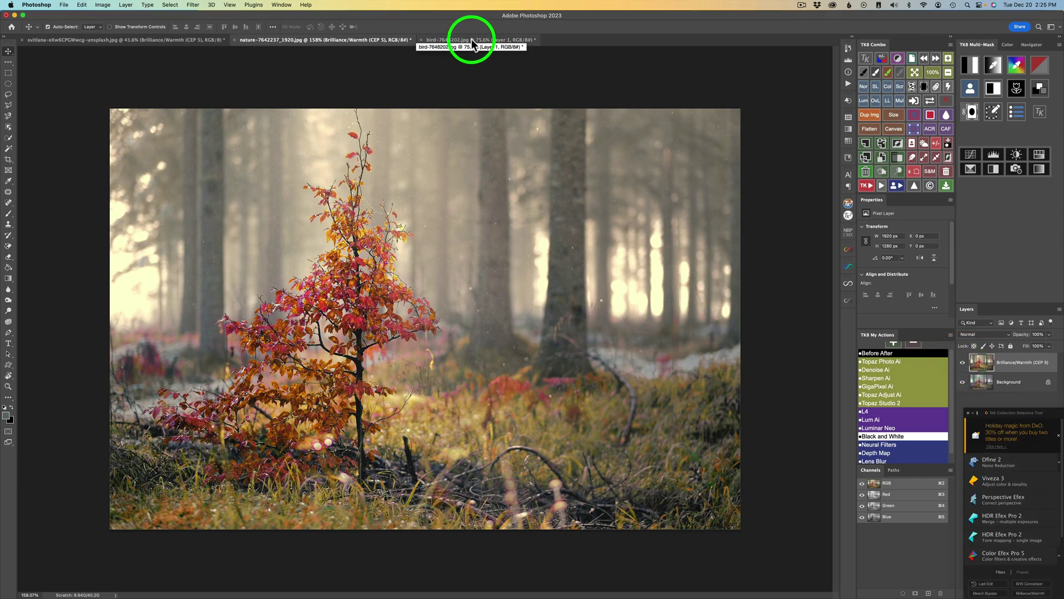
# Switch to the bird photo and load it into Color Efex Pro 5's Brilliance/Warmth.
pyautogui.click(471, 38)
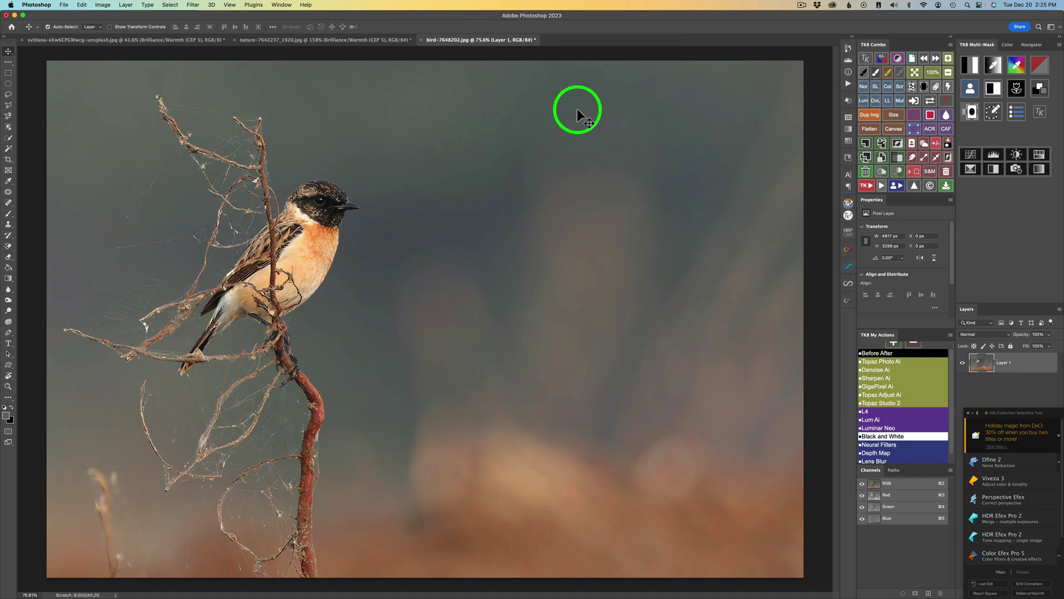
pyautogui.click(1016, 566)
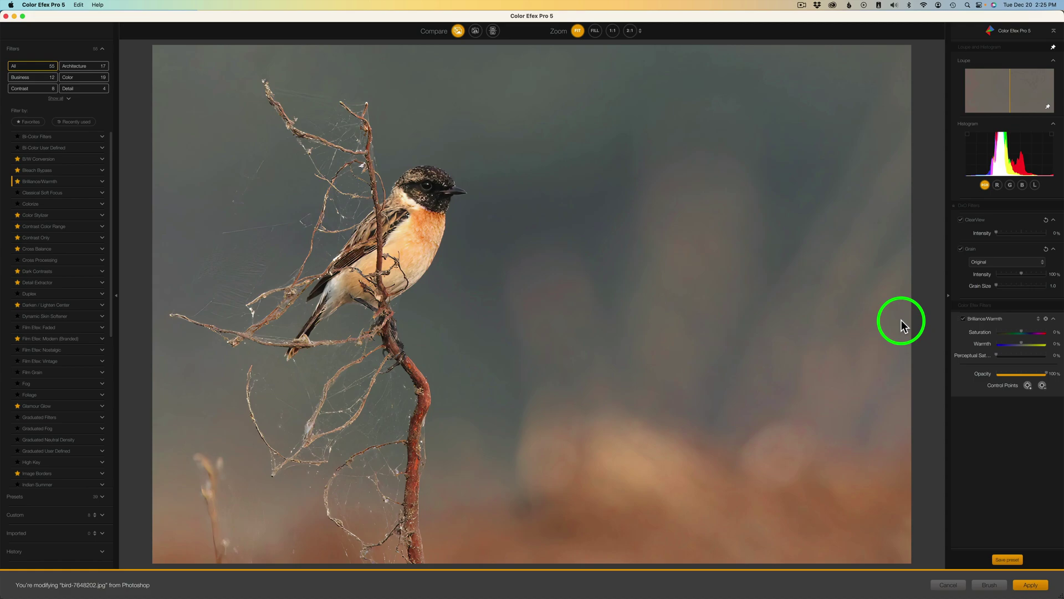
# Drop the bird photo's Warmth to -100% and raise Saturation to roughly 19%.
pyautogui.click(1020, 343)
pyautogui.moveTo(1020, 342); pyautogui.dragTo(980, 342)
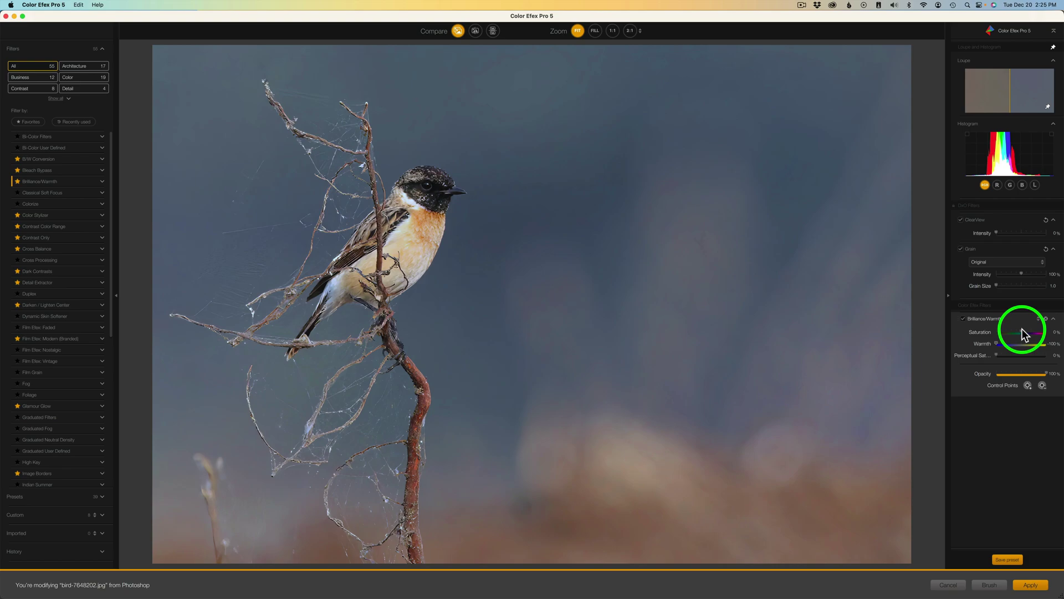
pyautogui.moveTo(1022, 336); pyautogui.dragTo(1027, 336)
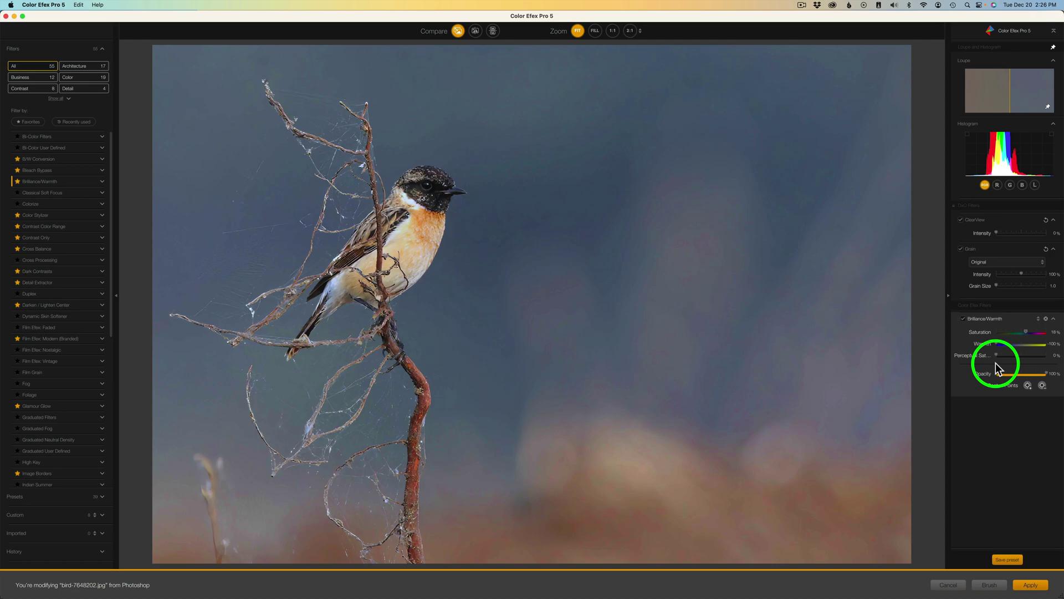
# Place a negative control point on the bird's chest, enlarge it to cover the bird, and check its mask.
pyautogui.click(1042, 386)
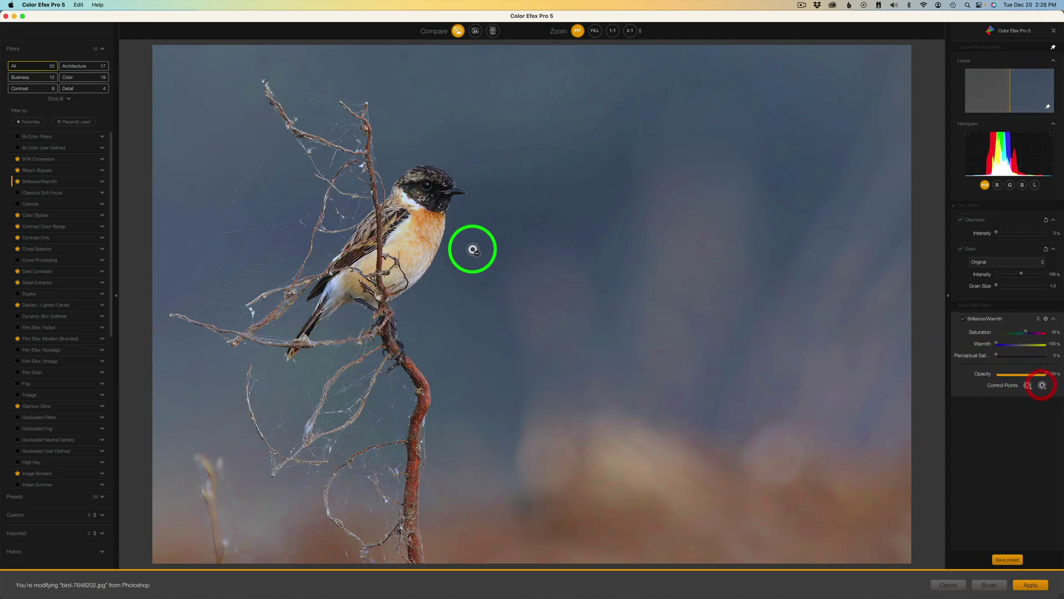
pyautogui.click(420, 227)
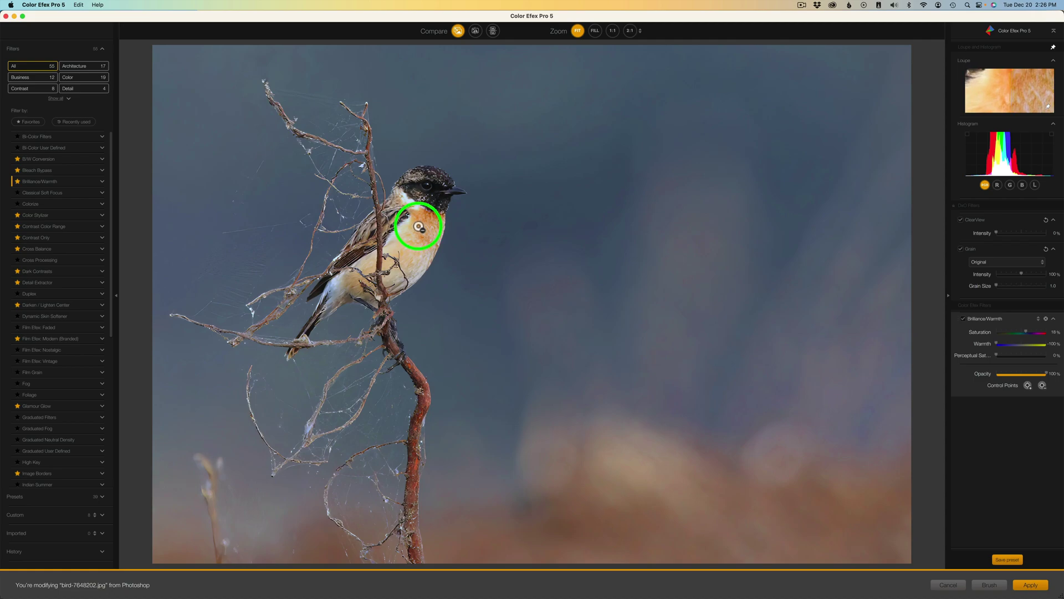
pyautogui.click(420, 227)
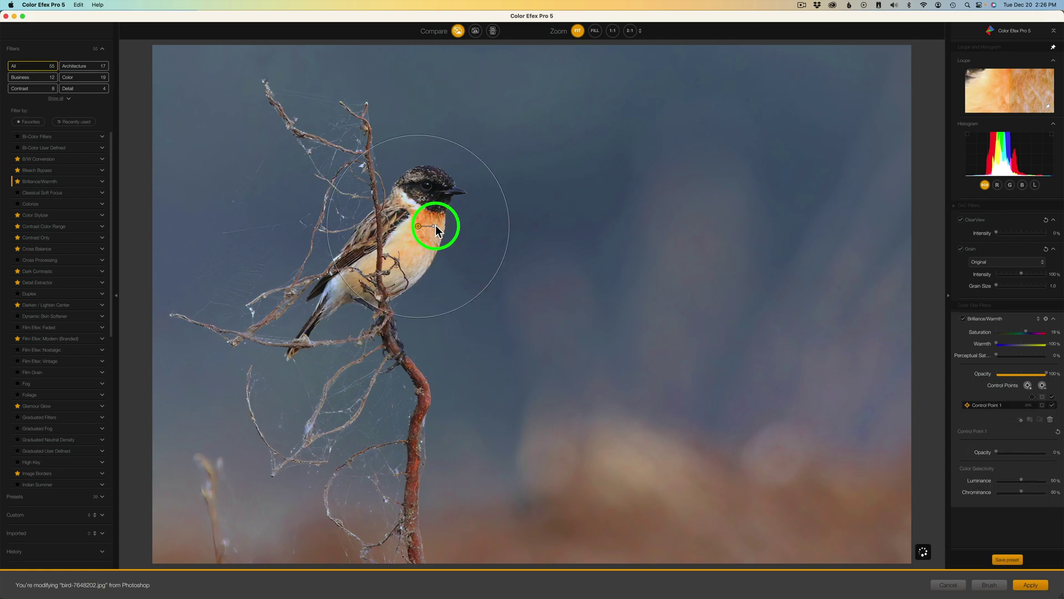
pyautogui.moveTo(436, 228); pyautogui.dragTo(440, 227)
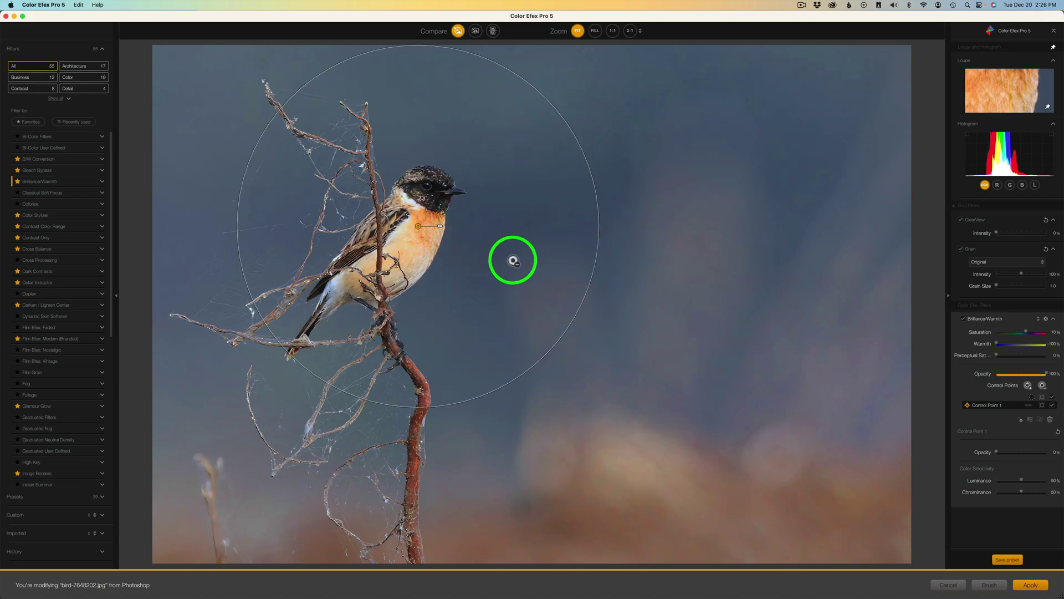
pyautogui.click(1043, 406)
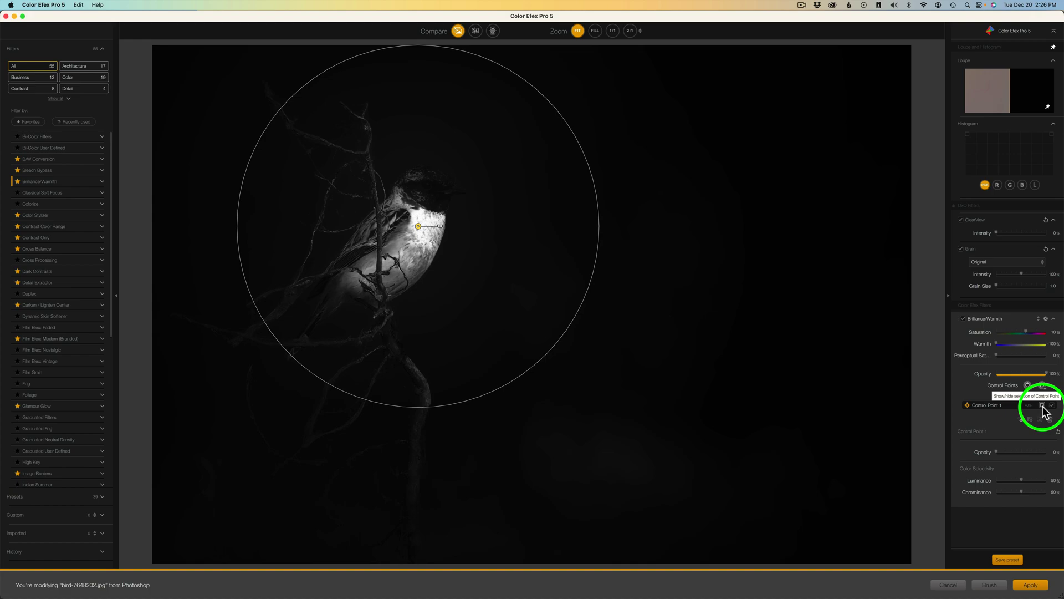
pyautogui.click(1042, 407)
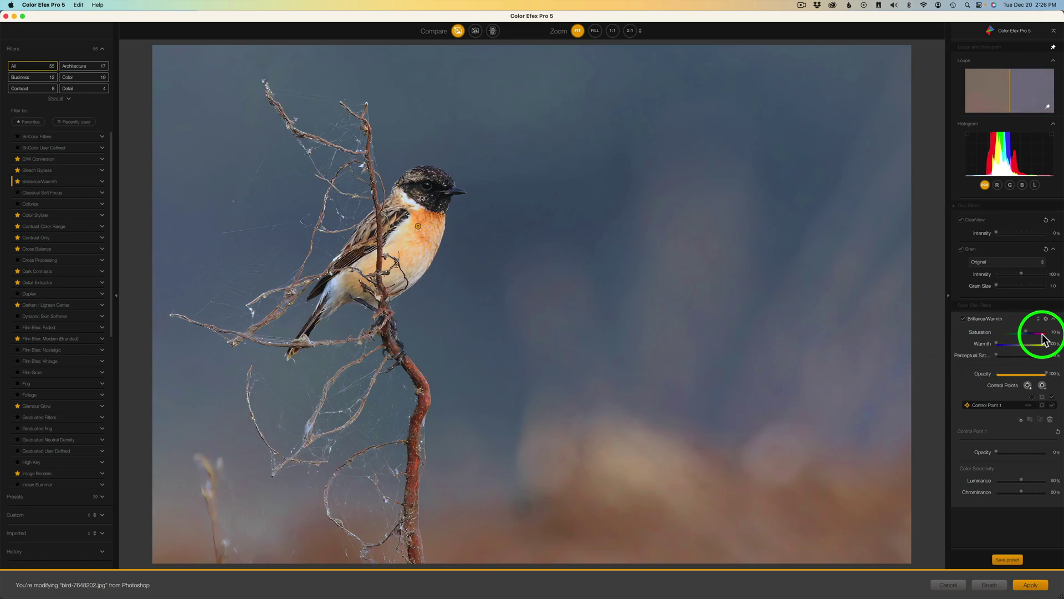
# Compare the Brilliance/Warmth effect off and on, then apply it to the bird photo.
pyautogui.click(963, 320)
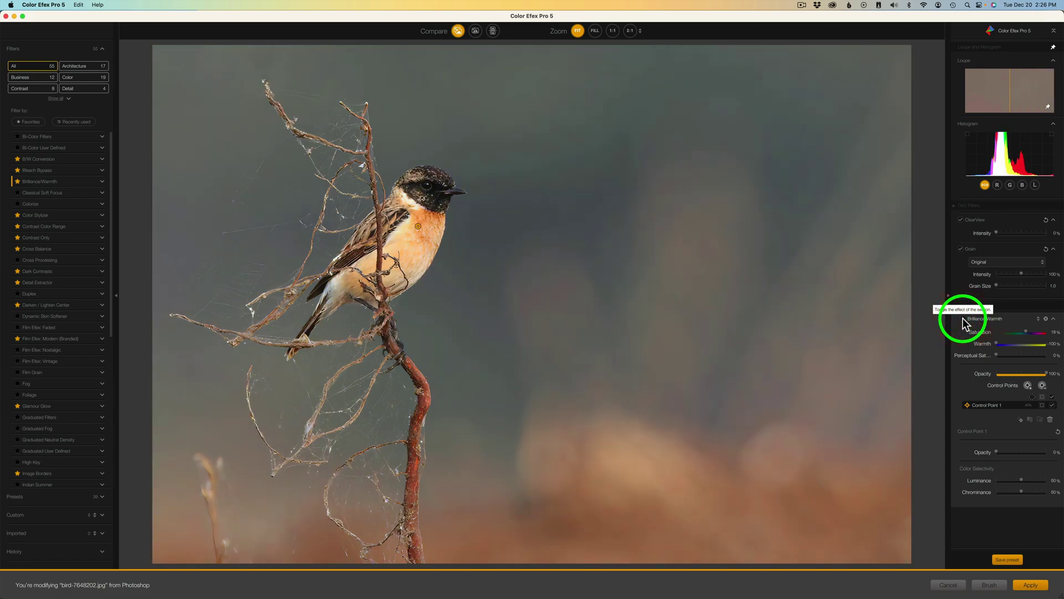
pyautogui.click(963, 319)
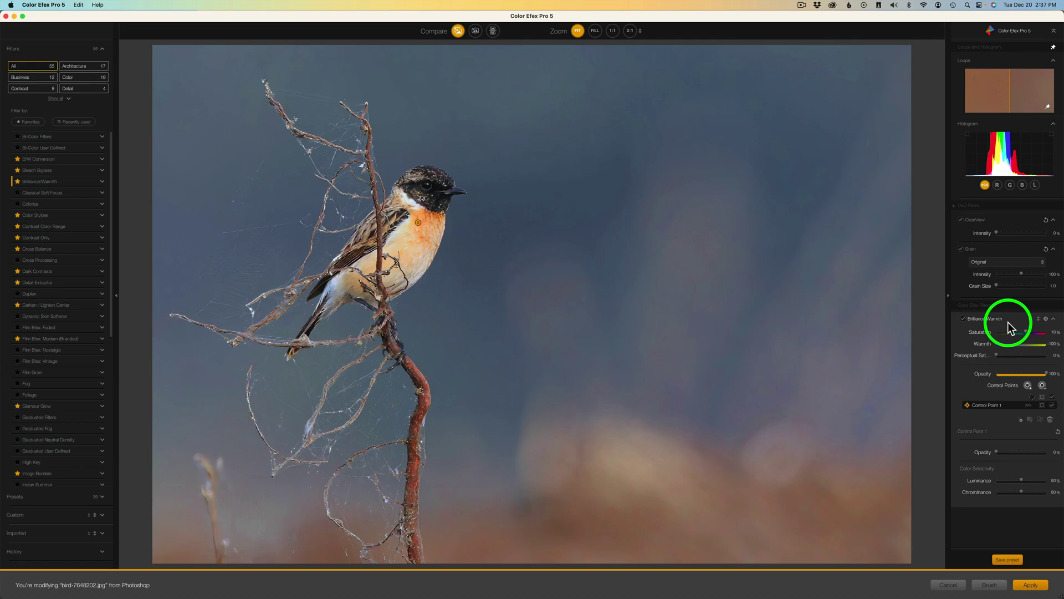
pyautogui.click(1030, 585)
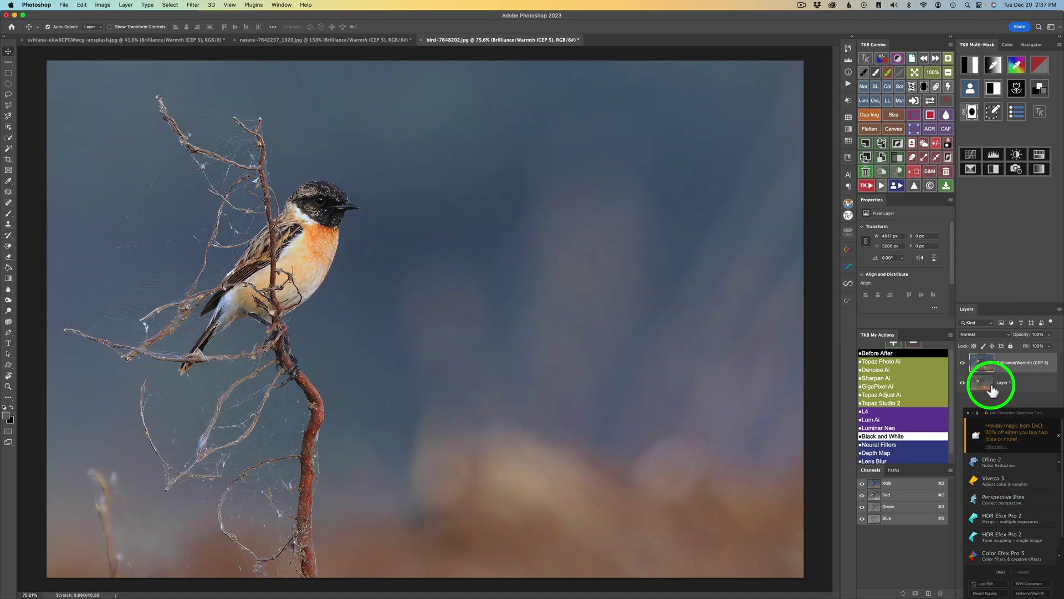
pyautogui.click(963, 364)
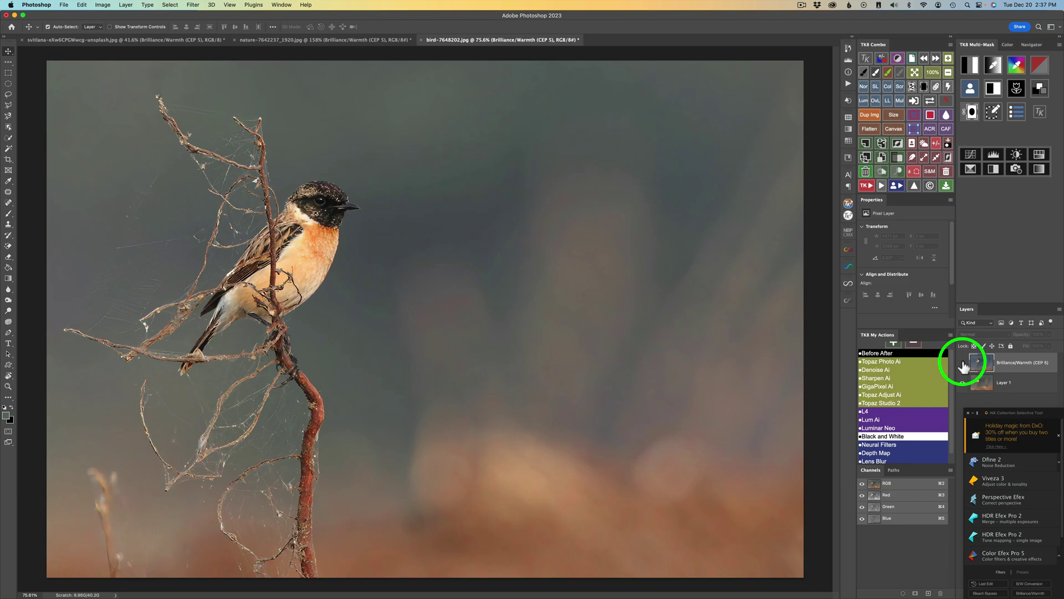
pyautogui.click(963, 364)
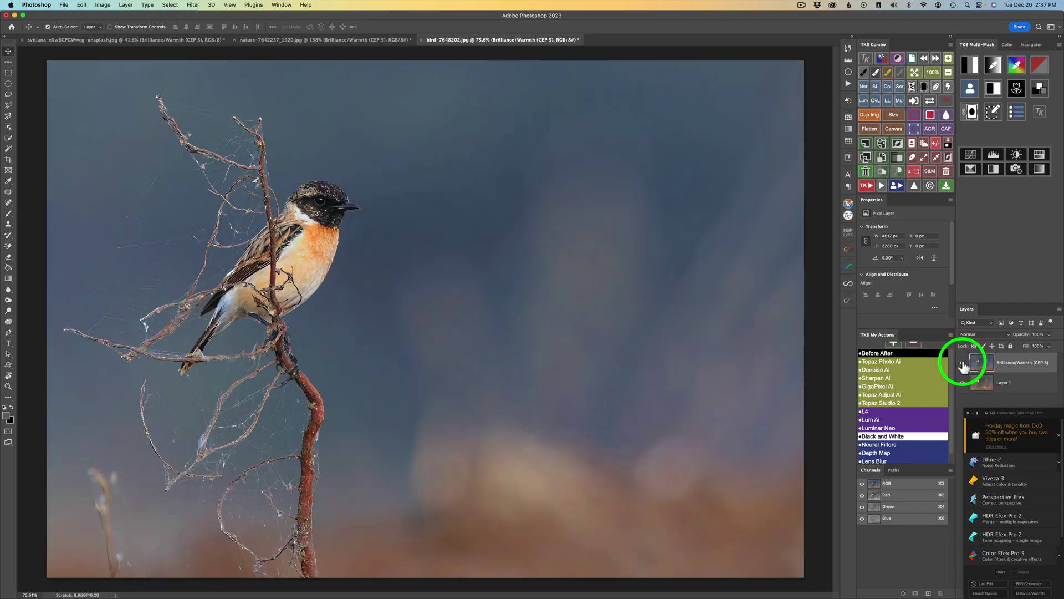